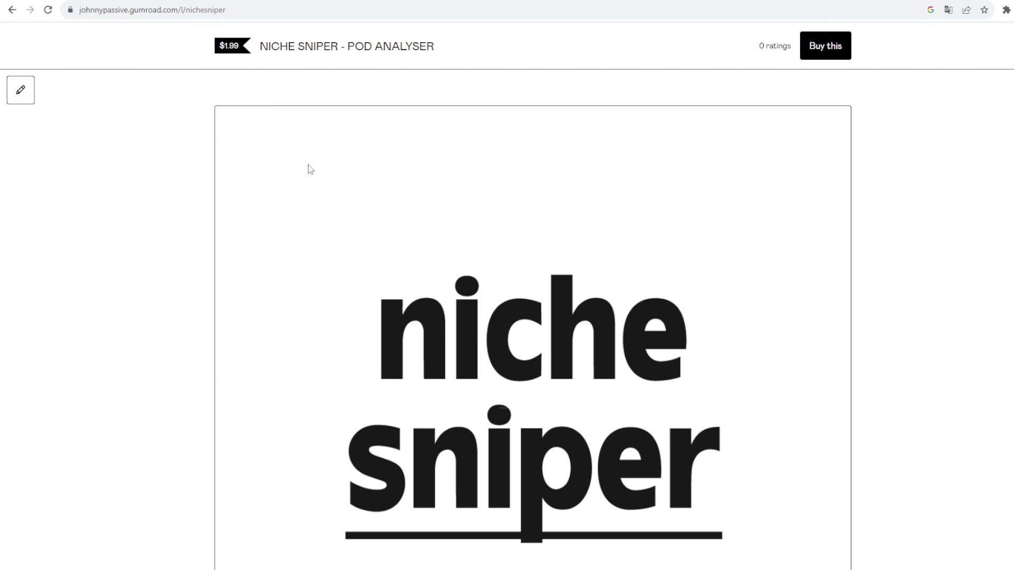
- Look over the Niche Sniper - POD Analyser product page on Gumroad, including its description
{"action": "scroll", "coordinate": [311, 172], "scroll_direction": "down", "scroll_amount": 2}
{"action": "scroll", "coordinate": [517, 227], "scroll_direction": "down", "scroll_amount": 2}
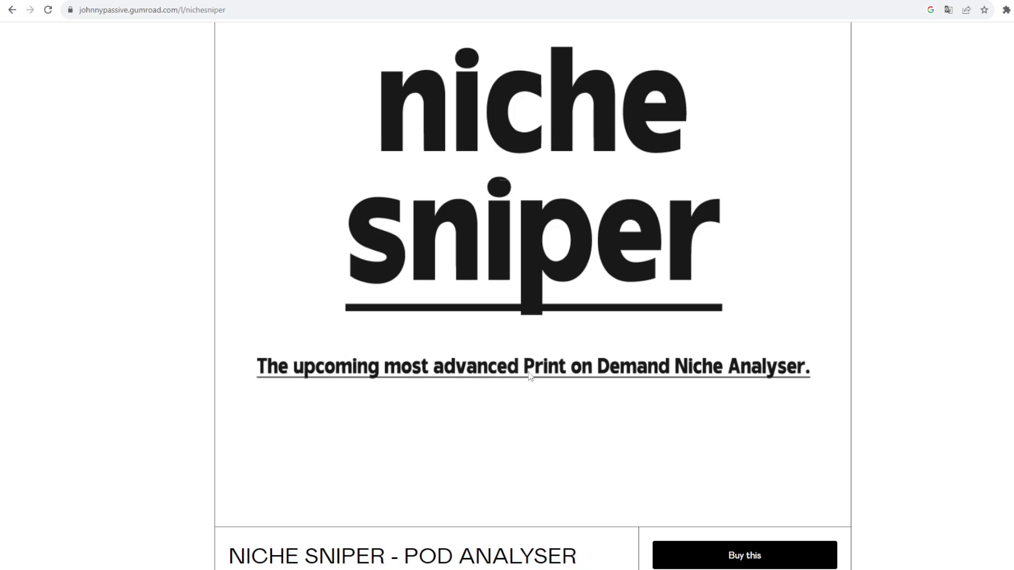
{"action": "scroll", "coordinate": [773, 368], "scroll_direction": "down", "scroll_amount": 3}
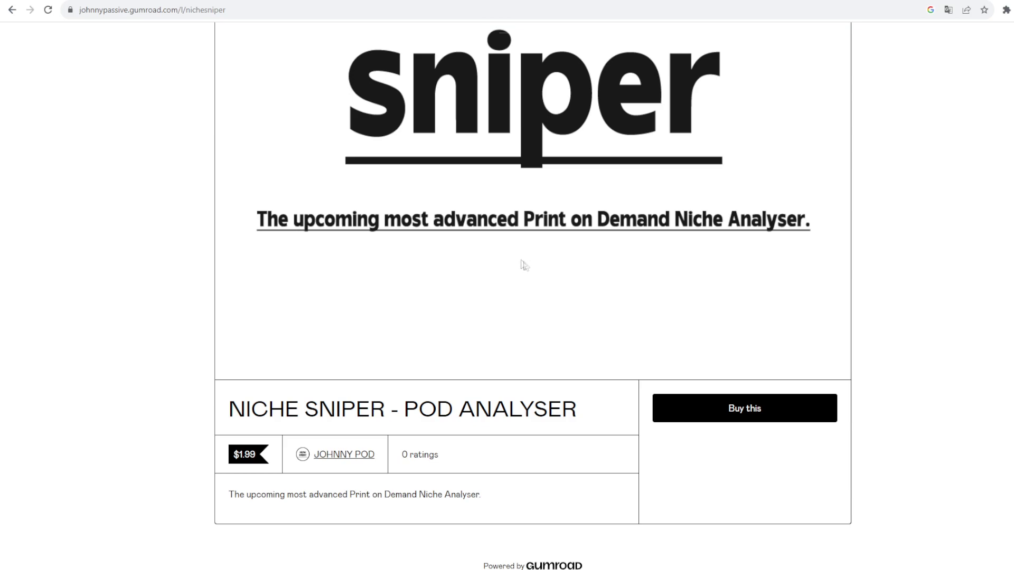
{"action": "scroll", "coordinate": [490, 242], "scroll_direction": "up", "scroll_amount": 3}
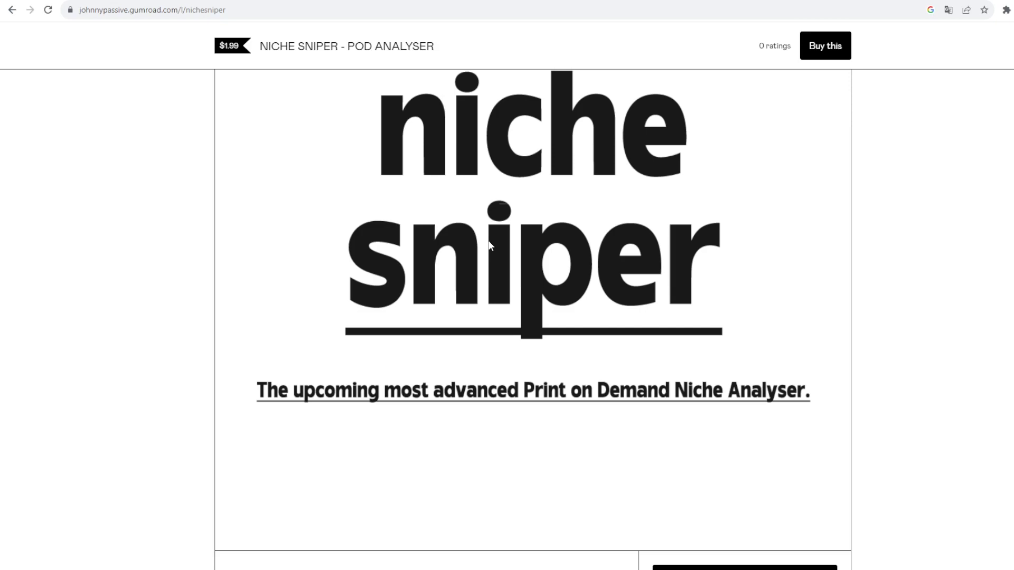
- Browse Merch Informer's monthly Movers and Shakers shirts and copy the phrase "Candy Cane Crew" from that shirt's listing
{"action": "left_click", "coordinate": [347, 1]}
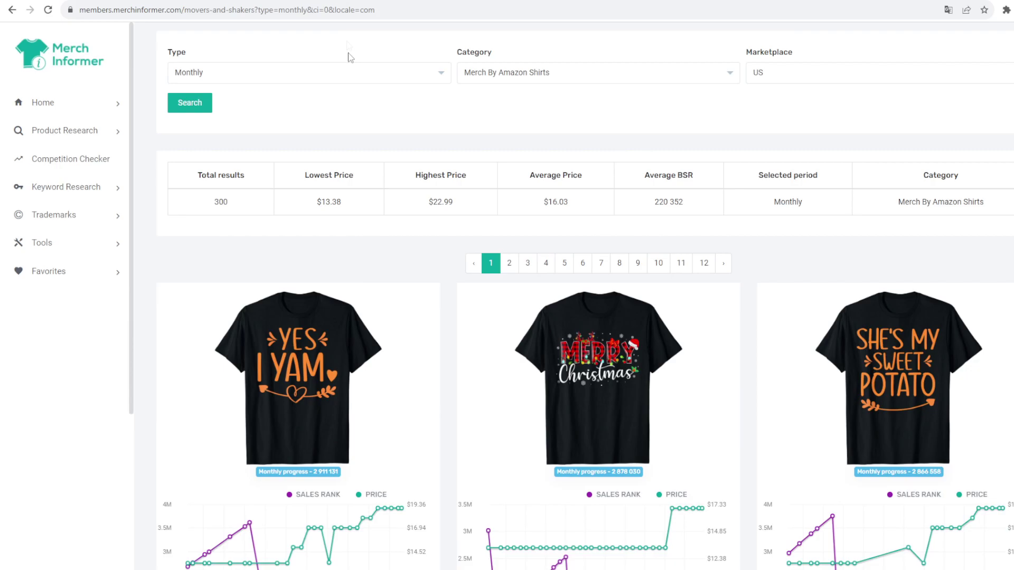
{"action": "scroll", "coordinate": [412, 251], "scroll_direction": "down", "scroll_amount": 1}
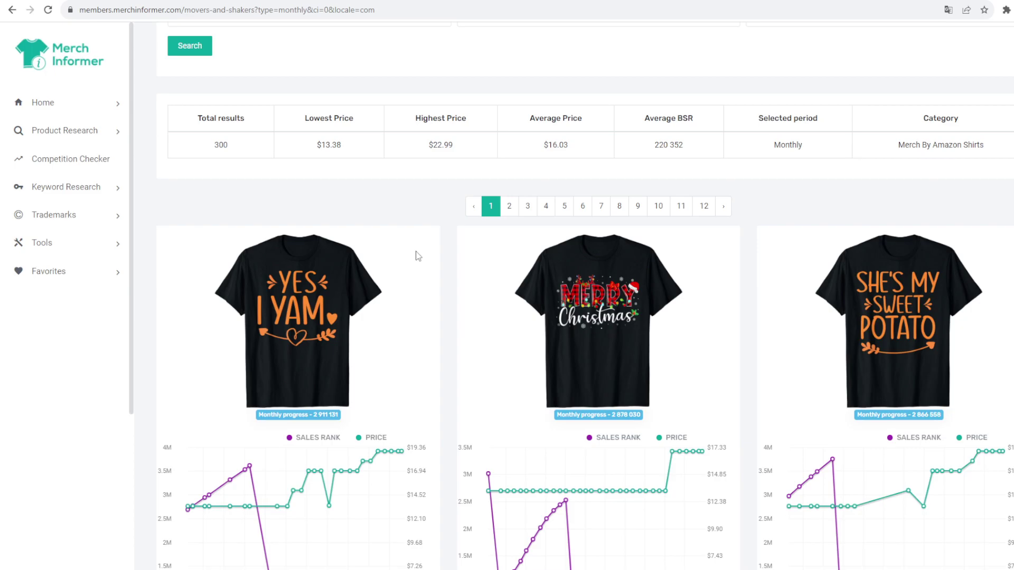
{"action": "scroll", "coordinate": [417, 256], "scroll_direction": "down", "scroll_amount": 10}
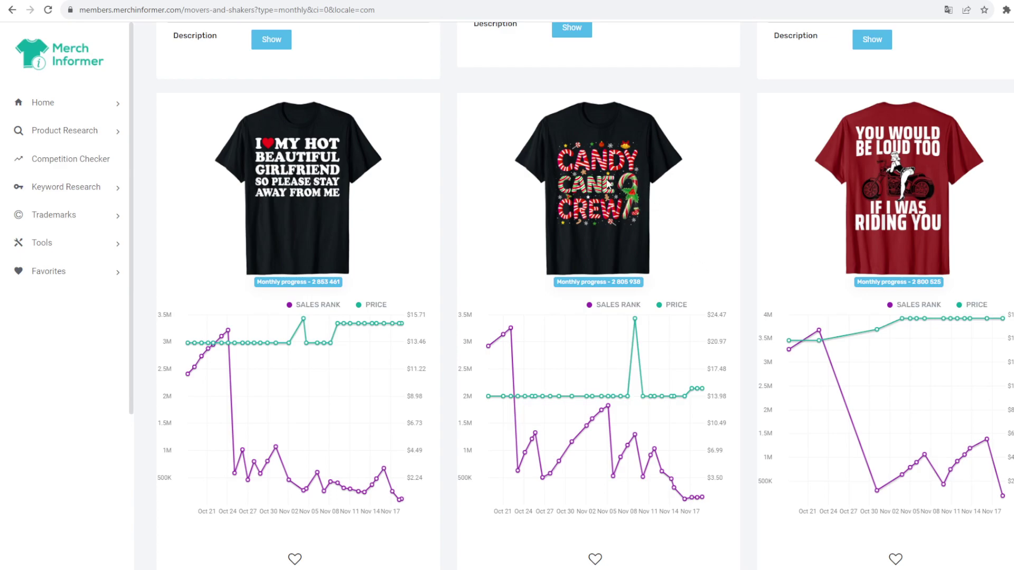
{"action": "scroll", "coordinate": [664, 241], "scroll_direction": "down", "scroll_amount": 3}
{"action": "scroll", "coordinate": [663, 246], "scroll_direction": "down", "scroll_amount": 1}
{"action": "left_click_drag", "start_coordinate": [551, 369], "coordinate": [613, 374]}
{"action": "key", "text": "ctrl+c"}
- Switch to Amazon and search for "Candy Cane Crew t-shirt"
{"action": "key", "text": "alt+Tab"}
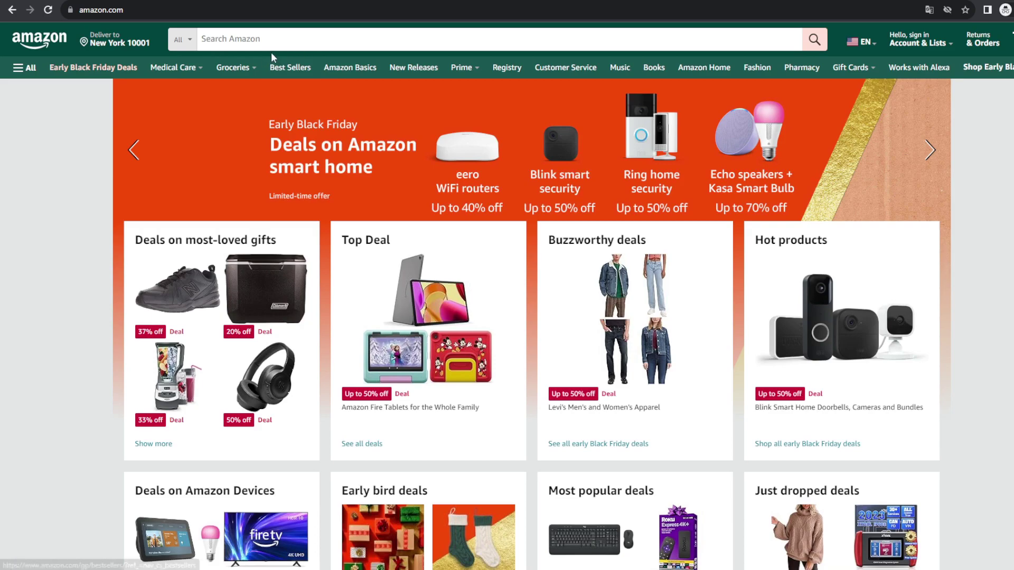
{"action": "left_click", "coordinate": [274, 38]}
{"action": "key", "text": "ctrl+v"}
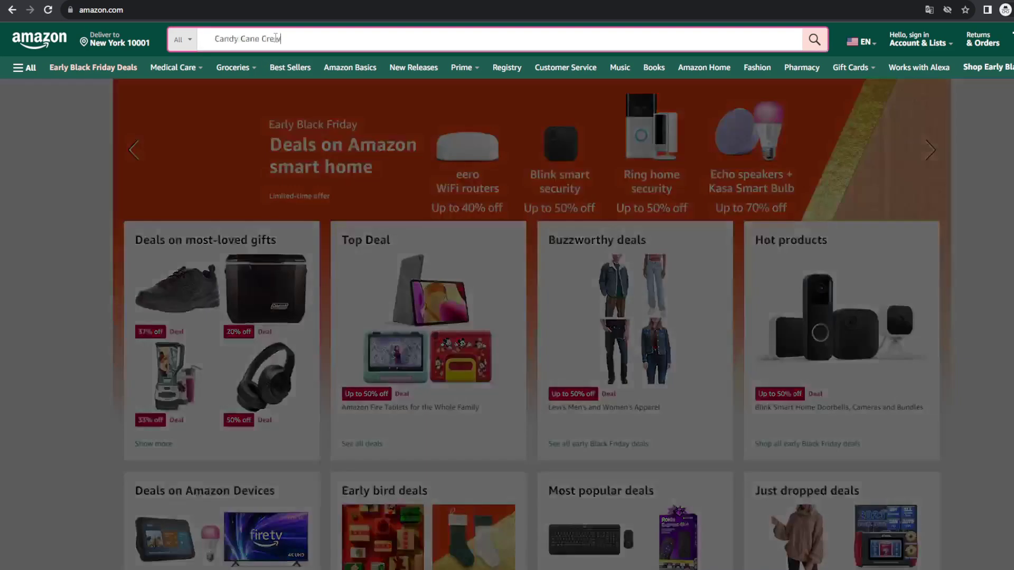
{"action": "type", "text": "t-shirt"}
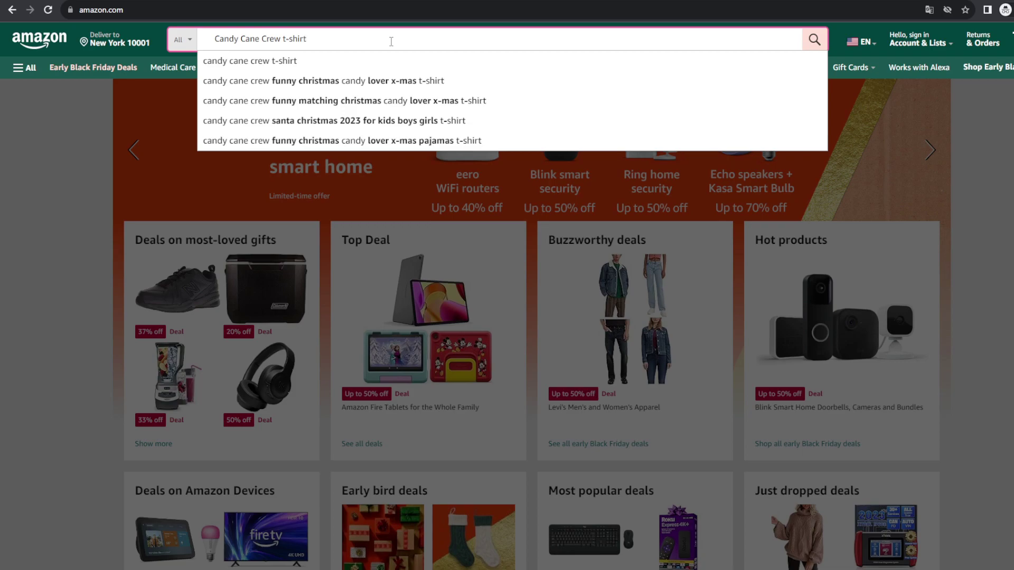
{"action": "key", "text": "Return"}
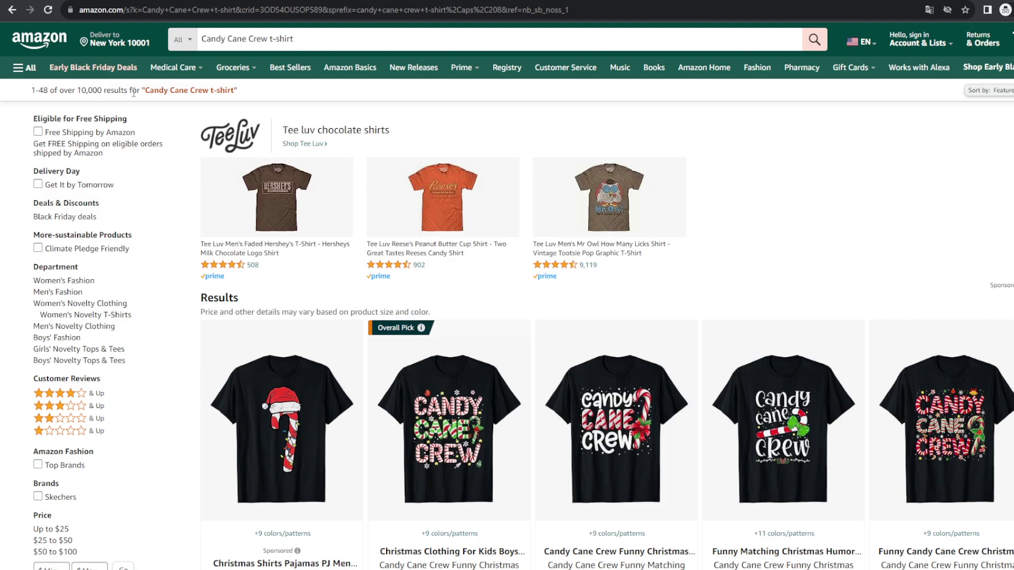
- Search Redbubble for "Candy Cane Crew" and look over the listed designs
{"action": "left_click_drag", "start_coordinate": [201, 39], "coordinate": [267, 48]}
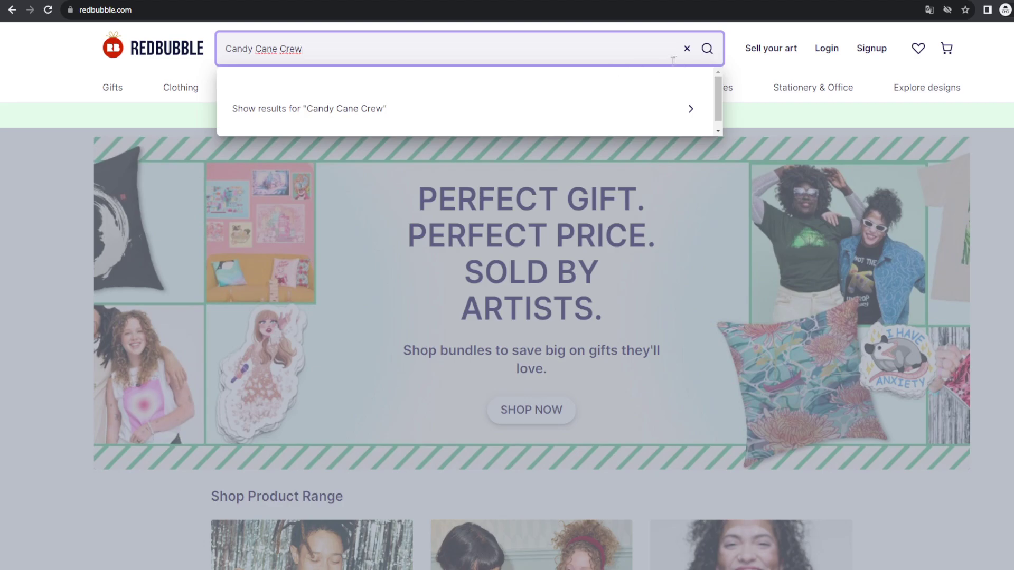
{"action": "left_click", "coordinate": [707, 48]}
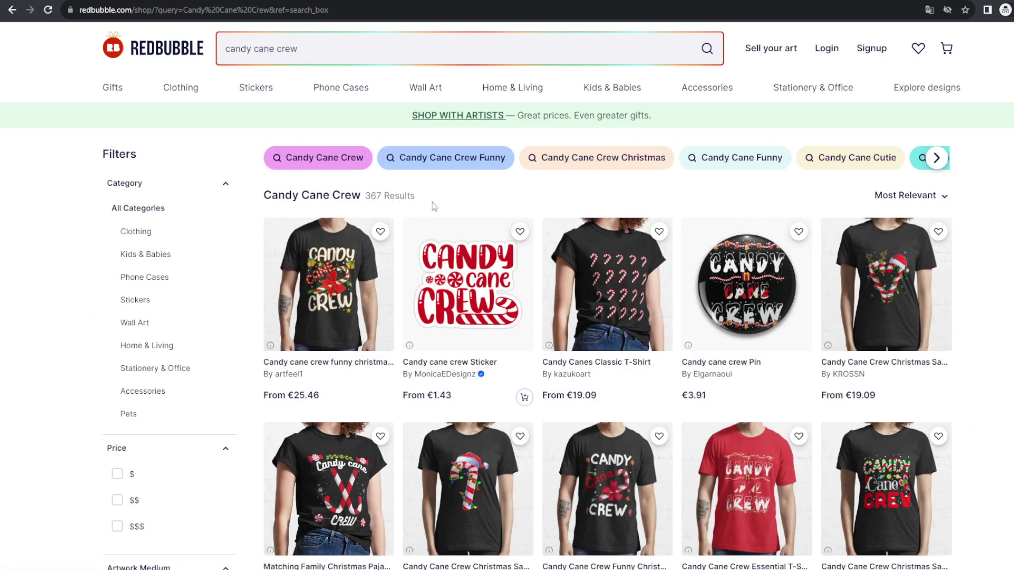
{"action": "scroll", "coordinate": [427, 217], "scroll_direction": "down", "scroll_amount": 2}
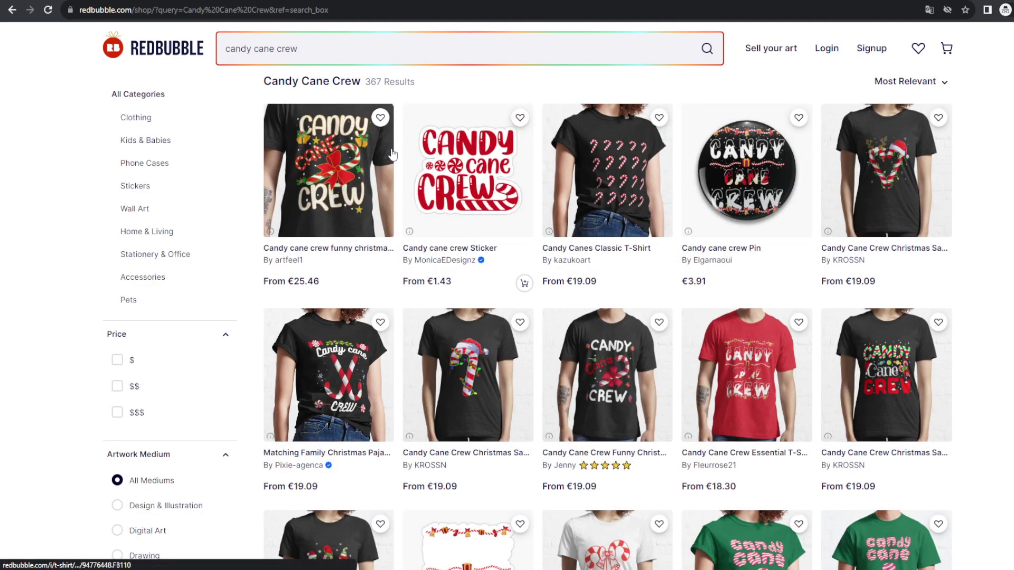
{"action": "scroll", "coordinate": [391, 154], "scroll_direction": "up", "scroll_amount": 2}
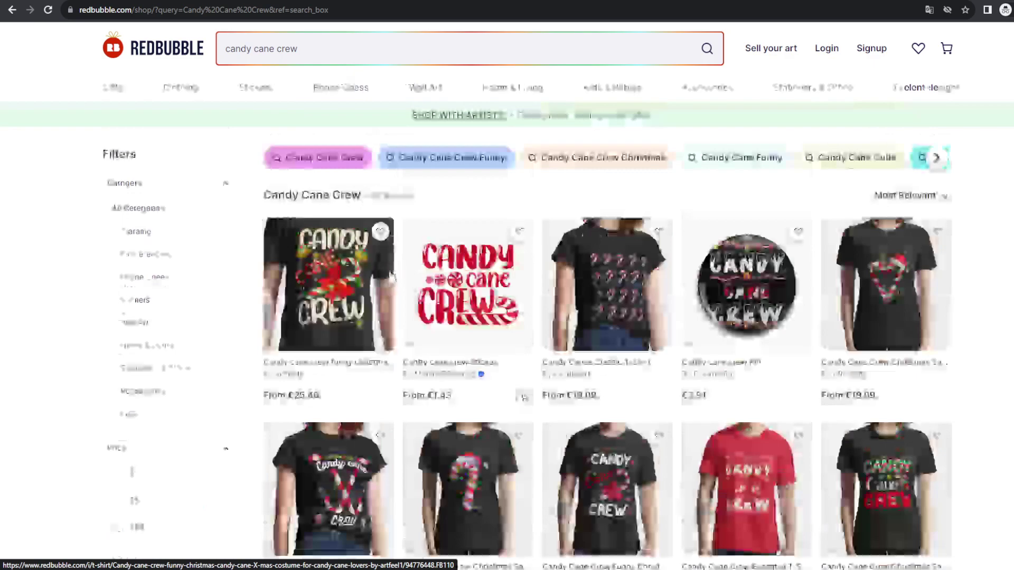
- Copy the Redbubble search phrase into Excel as the first niche name in both the Redbubble and Merch by Amazon / KDP tables
{"action": "left_click_drag", "start_coordinate": [303, 48], "coordinate": [228, 47]}
{"action": "key", "text": "ctrl+c"}
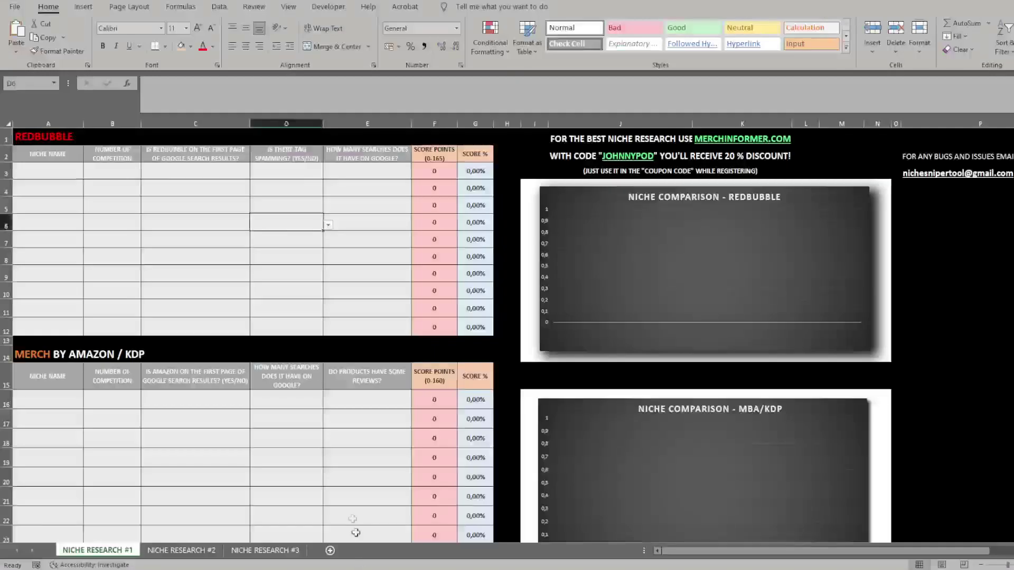
{"action": "left_click", "coordinate": [60, 175]}
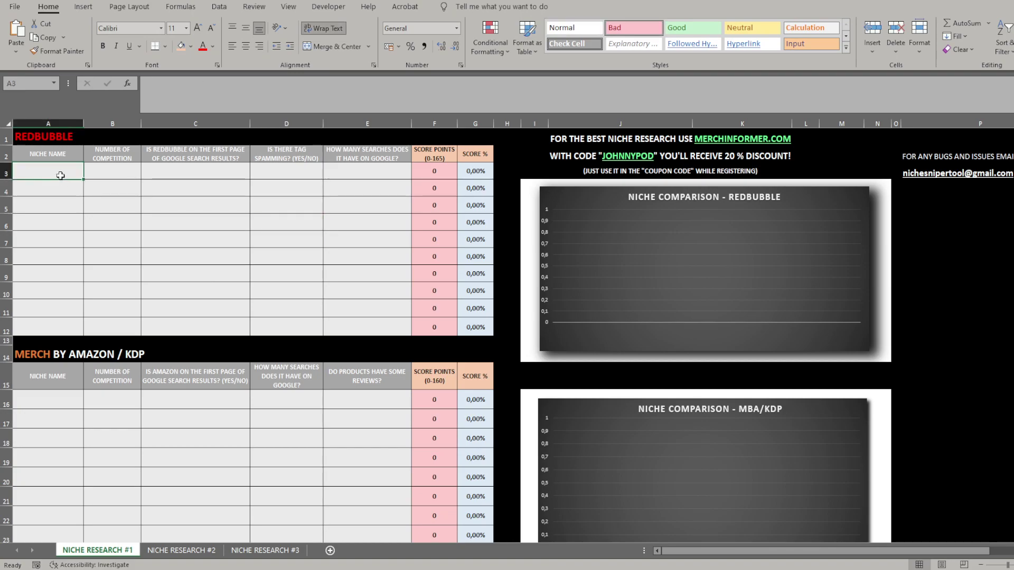
{"action": "key", "text": "ctrl+v"}
{"action": "left_click", "coordinate": [60, 402]}
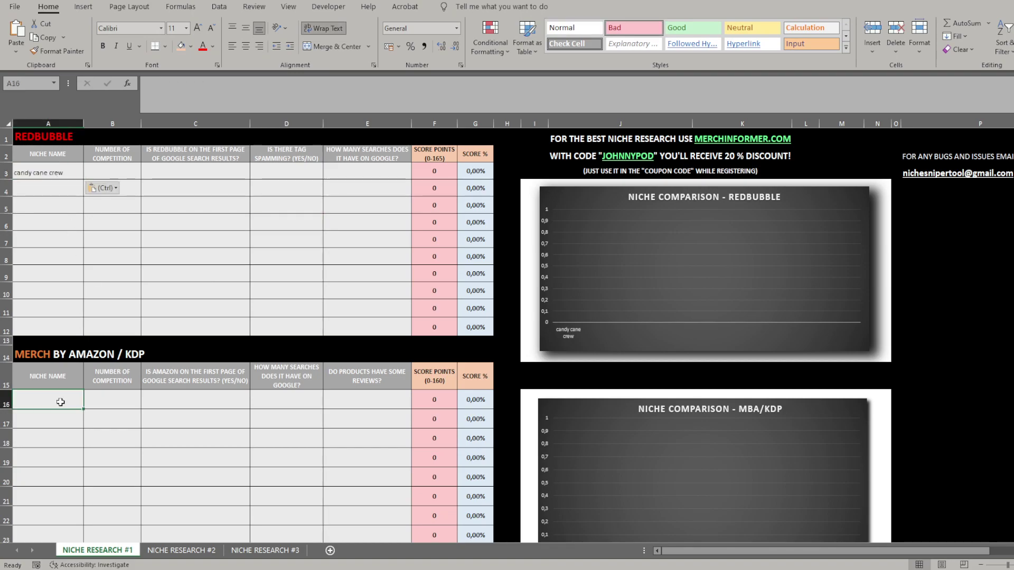
{"action": "key", "text": "ctrl+v"}
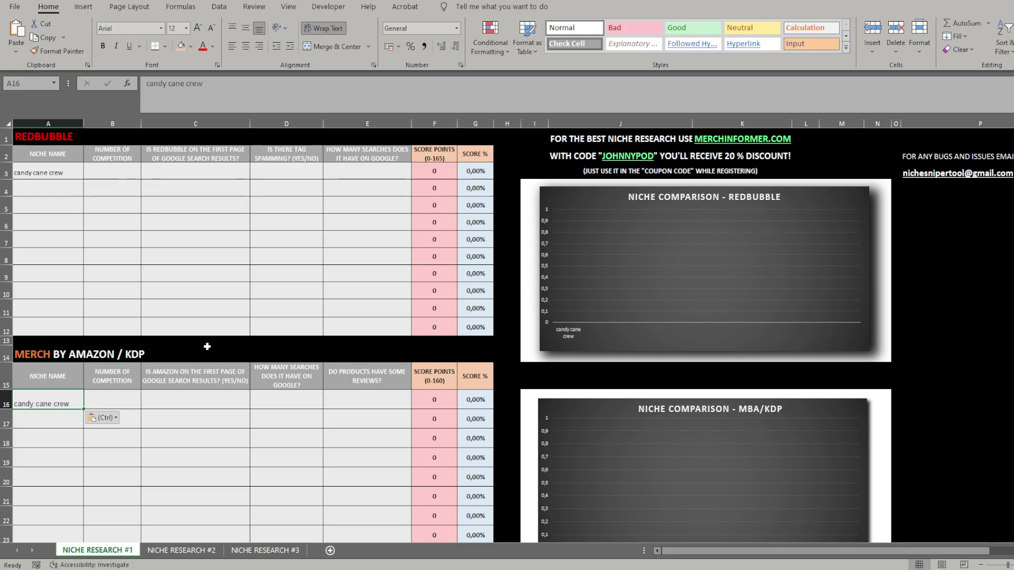
- Enter 367 as the number of competition for candy cane crew in the Redbubble table
{"action": "left_click", "coordinate": [203, 400]}
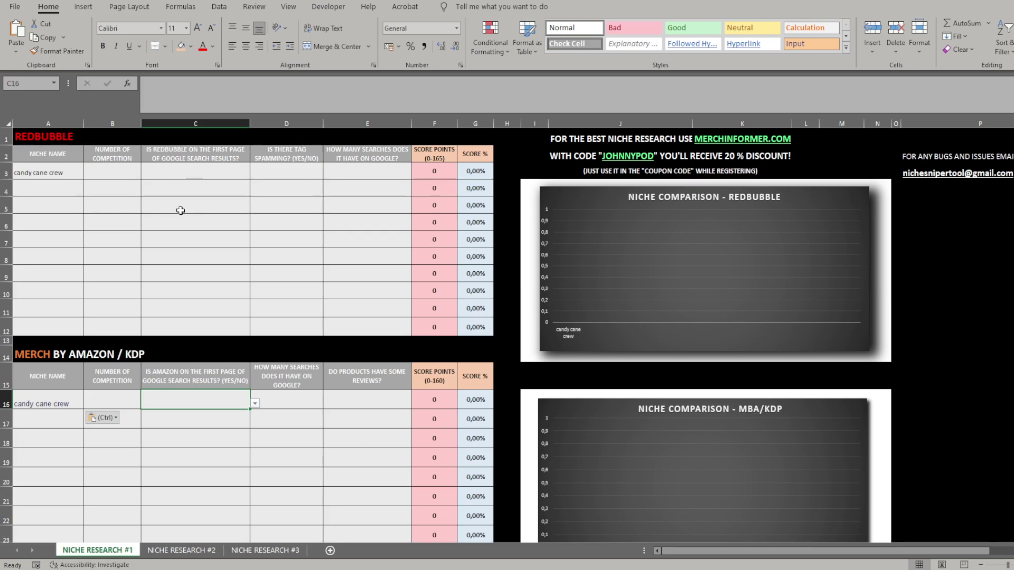
{"action": "left_click", "coordinate": [114, 174]}
{"action": "type", "text": "3"}
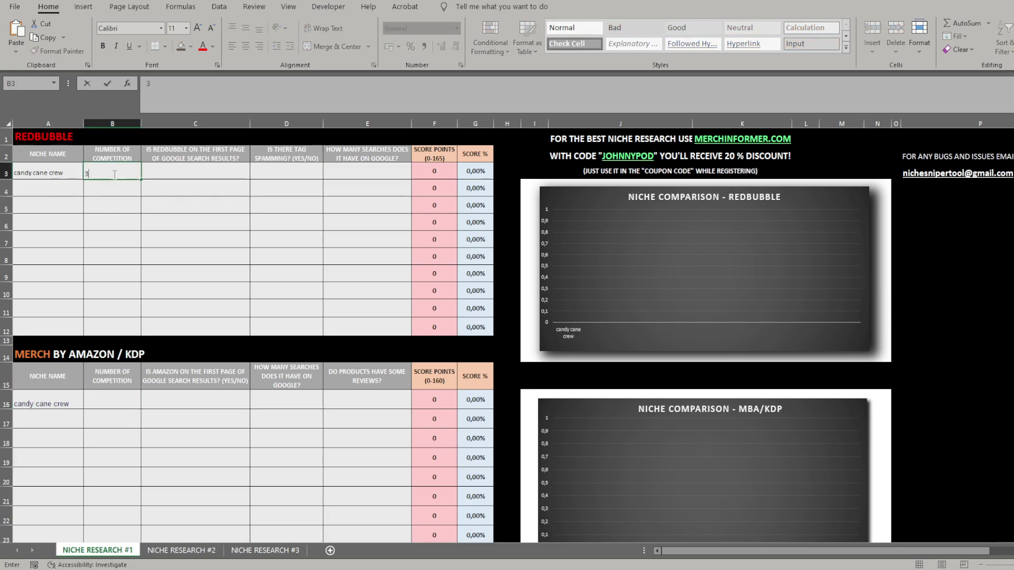
{"action": "type", "text": "67"}
{"action": "left_click", "coordinate": [213, 219]}
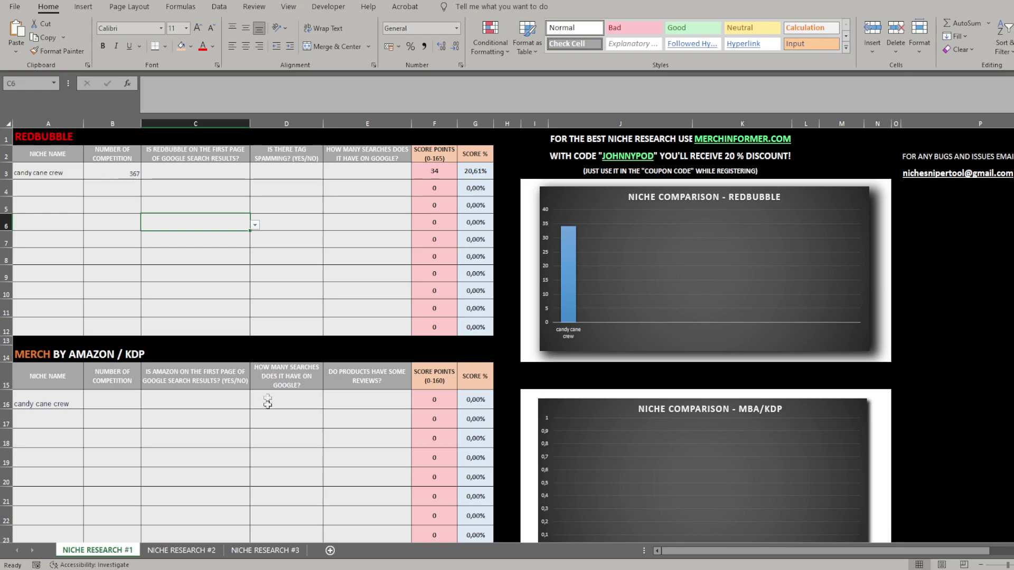
- Switch back to the browser and search Google for "candy cane crew"
{"action": "left_click", "coordinate": [216, 567]}
{"action": "left_click", "coordinate": [268, 533]}
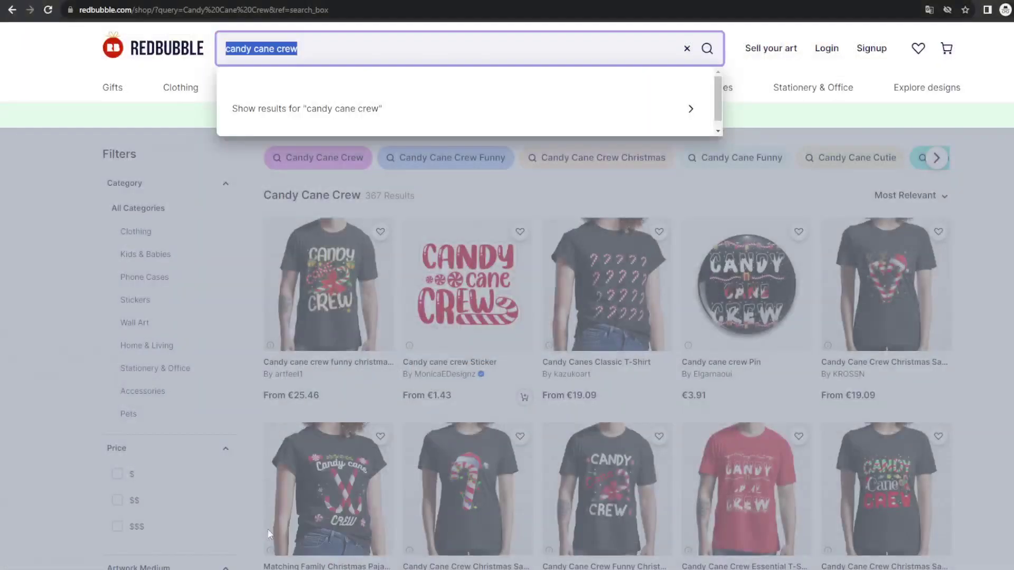
{"action": "left_click", "coordinate": [305, 2]}
{"action": "key", "text": "ctrl+v"}
{"action": "key", "text": "Return"}
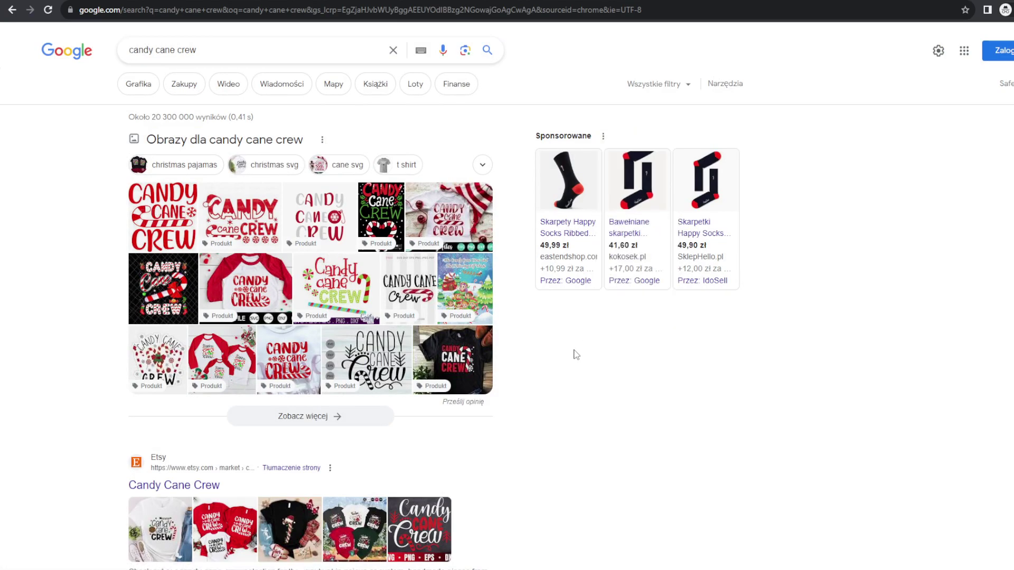
- Examine the Google results for candy cane crew for Redbubble and Amazon listings
{"action": "scroll", "coordinate": [566, 350], "scroll_direction": "down", "scroll_amount": 5}
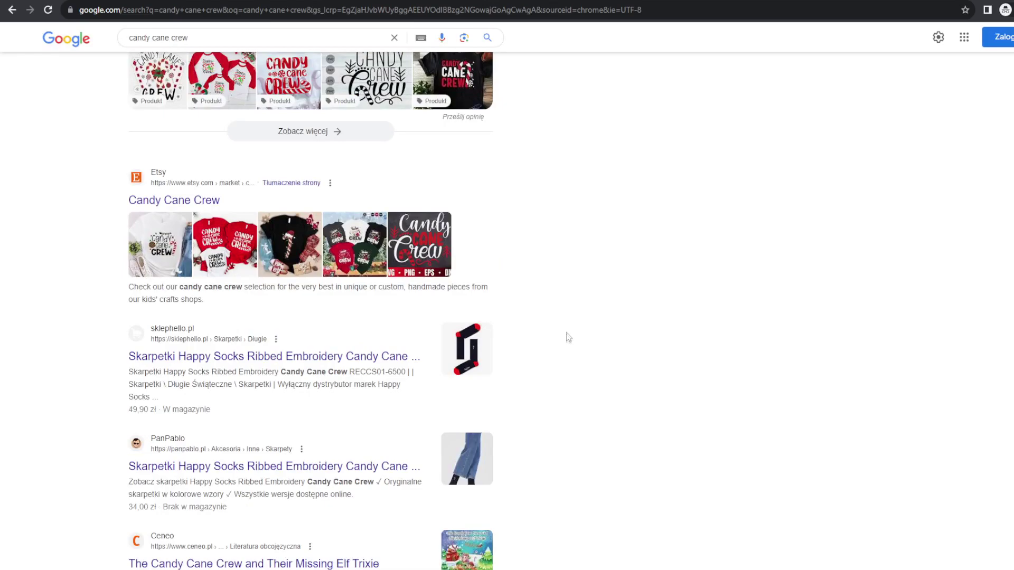
{"action": "scroll", "coordinate": [586, 300], "scroll_direction": "down", "scroll_amount": 4}
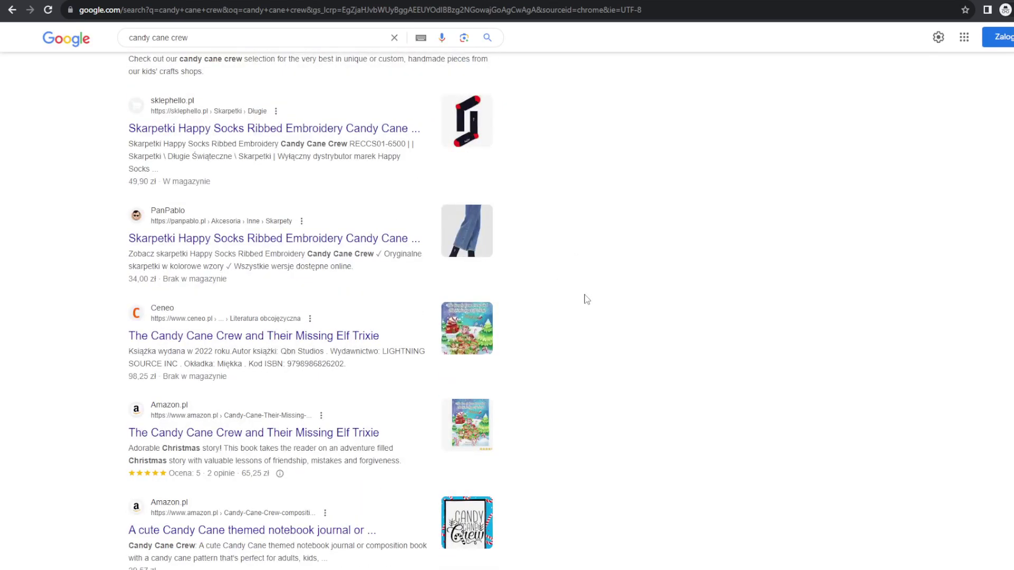
{"action": "scroll", "coordinate": [586, 300], "scroll_direction": "down", "scroll_amount": 10}
{"action": "scroll", "coordinate": [586, 299], "scroll_direction": "down", "scroll_amount": 8}
{"action": "scroll", "coordinate": [586, 300], "scroll_direction": "down", "scroll_amount": 8}
{"action": "scroll", "coordinate": [592, 304], "scroll_direction": "down", "scroll_amount": 7}
{"action": "scroll", "coordinate": [611, 308], "scroll_direction": "down", "scroll_amount": 1}
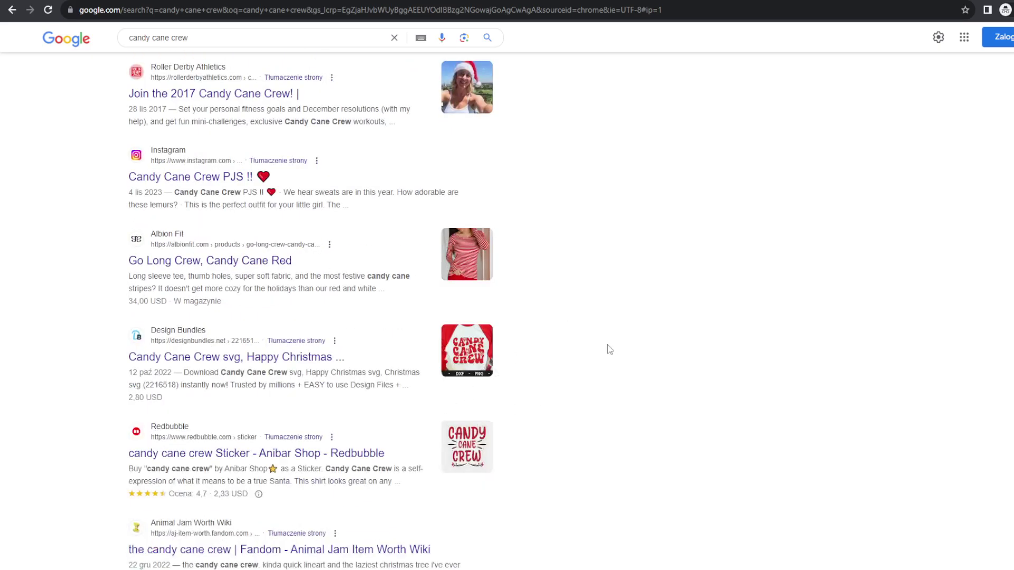
{"action": "scroll", "coordinate": [611, 350], "scroll_direction": "up", "scroll_amount": 20}
{"action": "scroll", "coordinate": [611, 351], "scroll_direction": "up", "scroll_amount": 8}
{"action": "scroll", "coordinate": [608, 349], "scroll_direction": "up", "scroll_amount": 3}
{"action": "scroll", "coordinate": [608, 350], "scroll_direction": "up", "scroll_amount": 9}
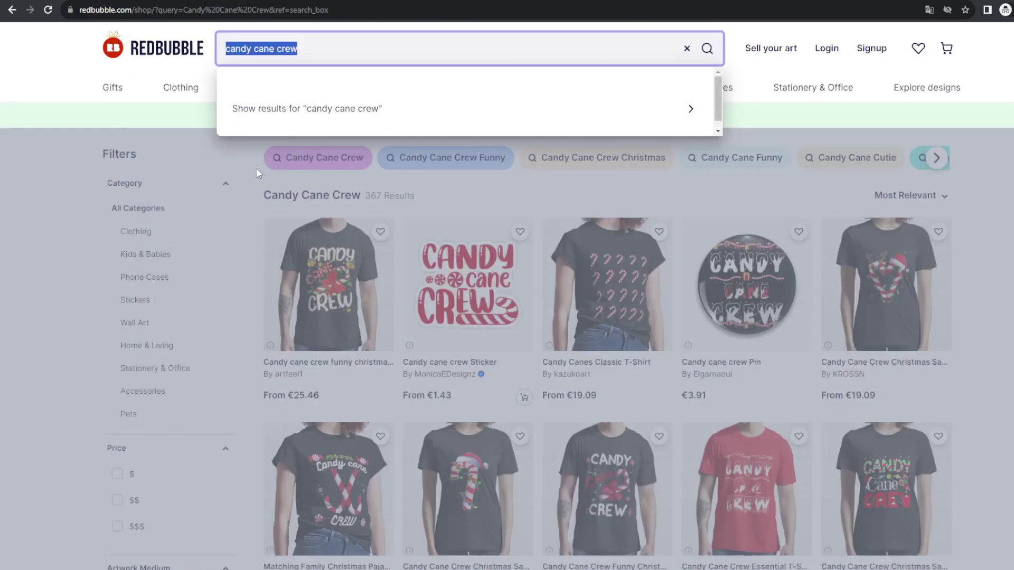
- Return to the Excel sheet and enter 10000 as the number of competition for candy cane crew in the Merch by Amazon / KDP table
{"action": "left_click", "coordinate": [257, 173]}
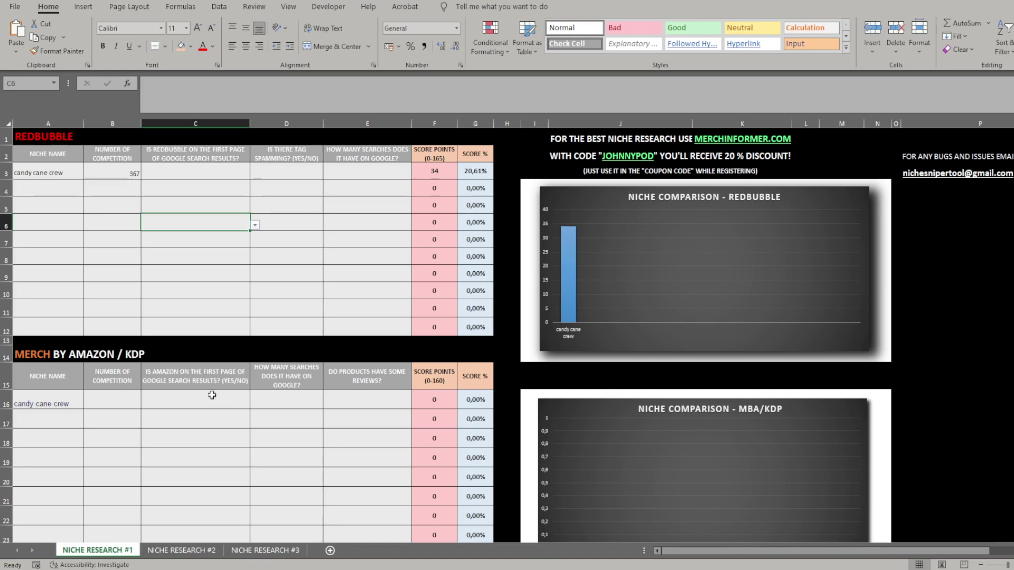
{"action": "left_click", "coordinate": [116, 395]}
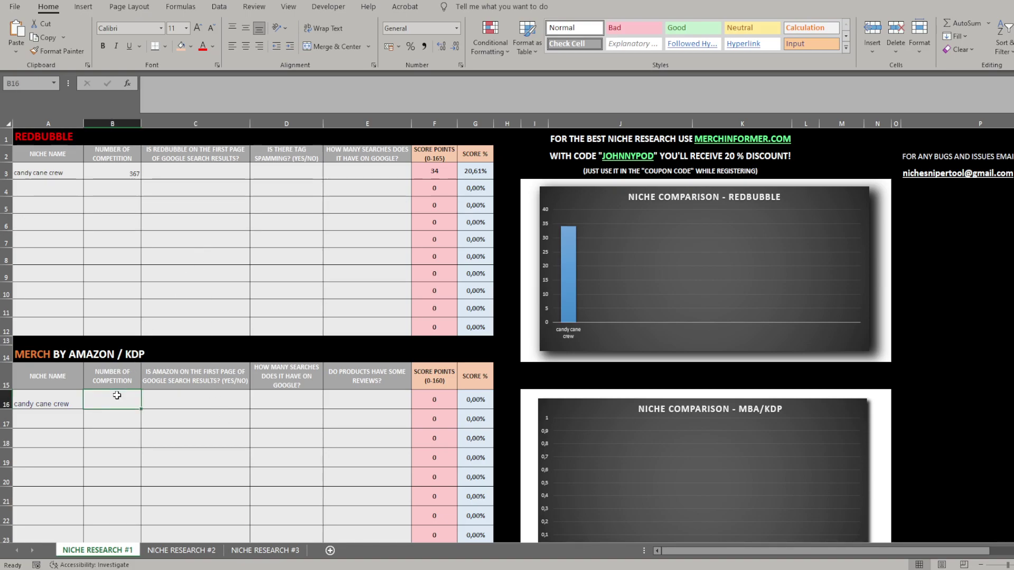
{"action": "type", "text": "10000"}
{"action": "scroll", "coordinate": [83, 433], "scroll_direction": "down", "scroll_amount": 1}
{"action": "left_click", "coordinate": [100, 406]}
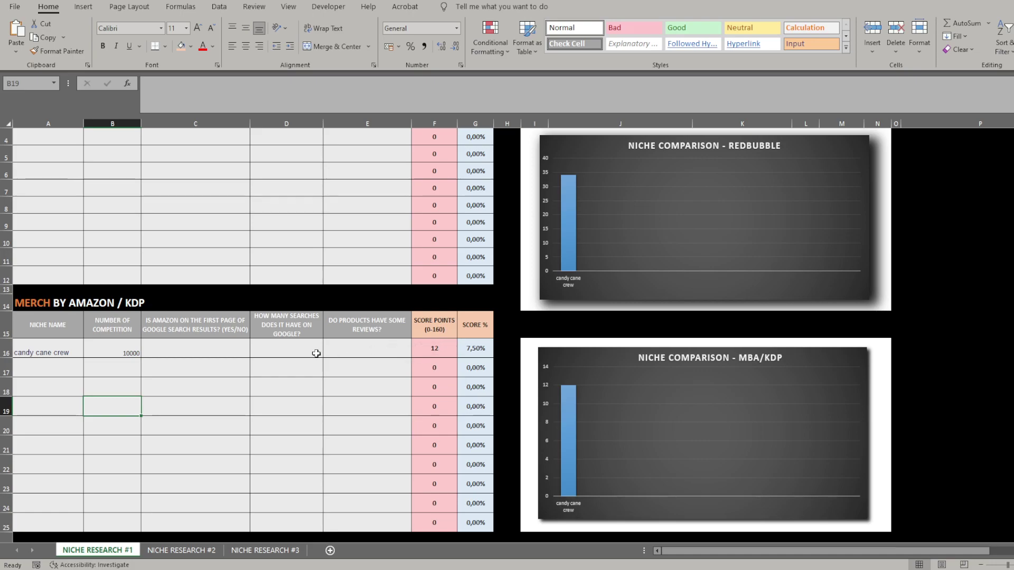
{"action": "scroll", "coordinate": [300, 379], "scroll_direction": "up", "scroll_amount": 1}
{"action": "scroll", "coordinate": [322, 384], "scroll_direction": "down", "scroll_amount": 1}
{"action": "scroll", "coordinate": [285, 349], "scroll_direction": "up", "scroll_amount": 1}
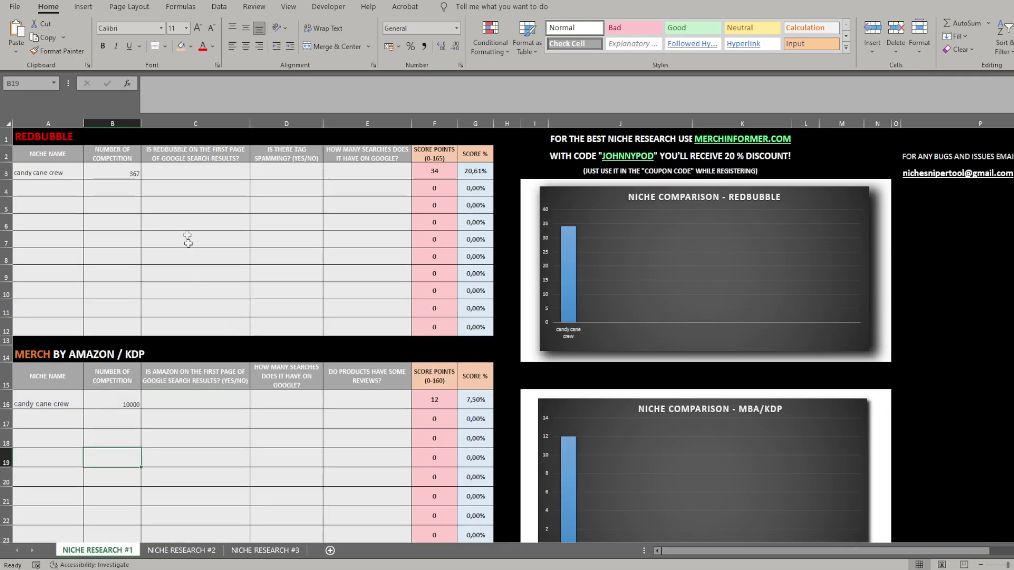
- Set the Redbubble table's Google first-page answer for candy cane crew to YES
{"action": "left_click", "coordinate": [179, 170]}
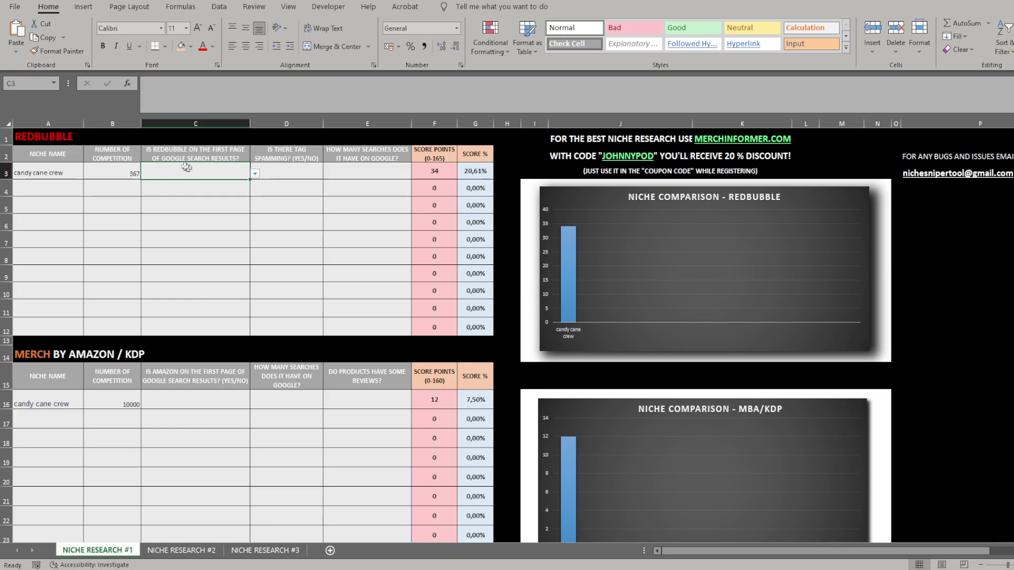
{"action": "left_click", "coordinate": [255, 173]}
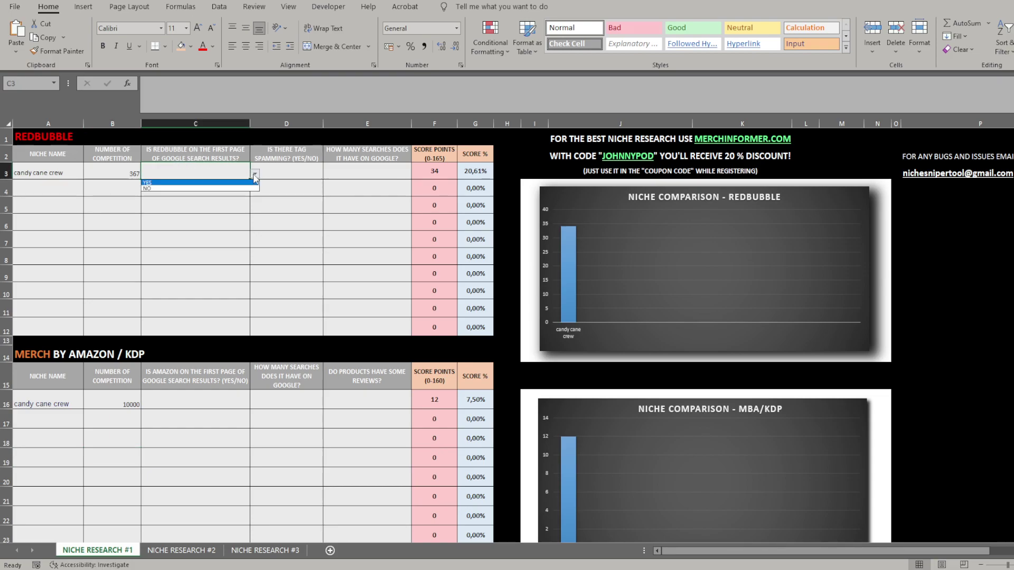
{"action": "left_click", "coordinate": [221, 182]}
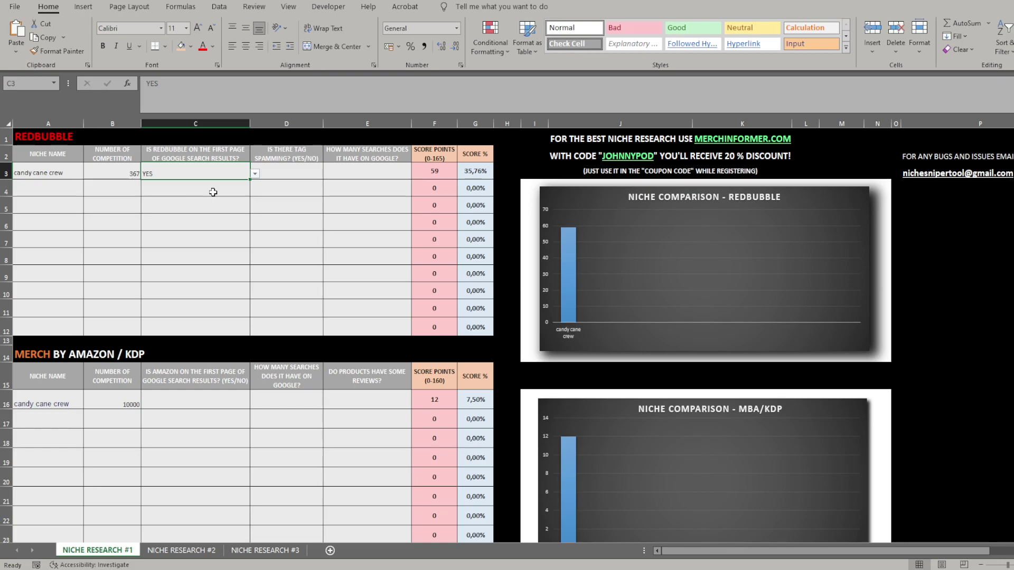
{"action": "scroll", "coordinate": [221, 325], "scroll_direction": "down", "scroll_amount": 1}
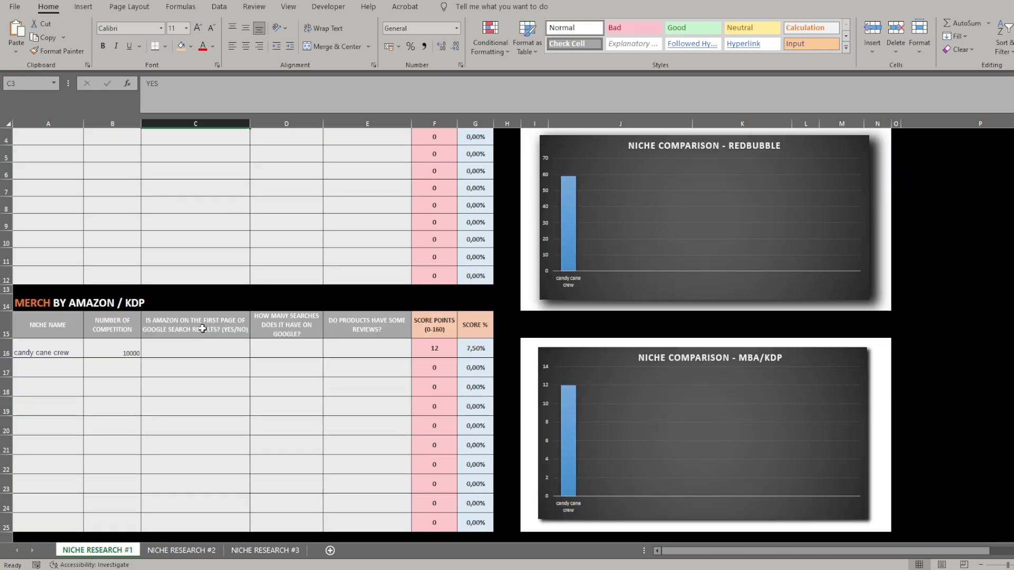
- Set the Merch by Amazon / KDP table's Google first-page answer for candy cane crew to YES
{"action": "left_click", "coordinate": [205, 347]}
{"action": "left_click", "coordinate": [254, 351]}
{"action": "left_click", "coordinate": [219, 364]}
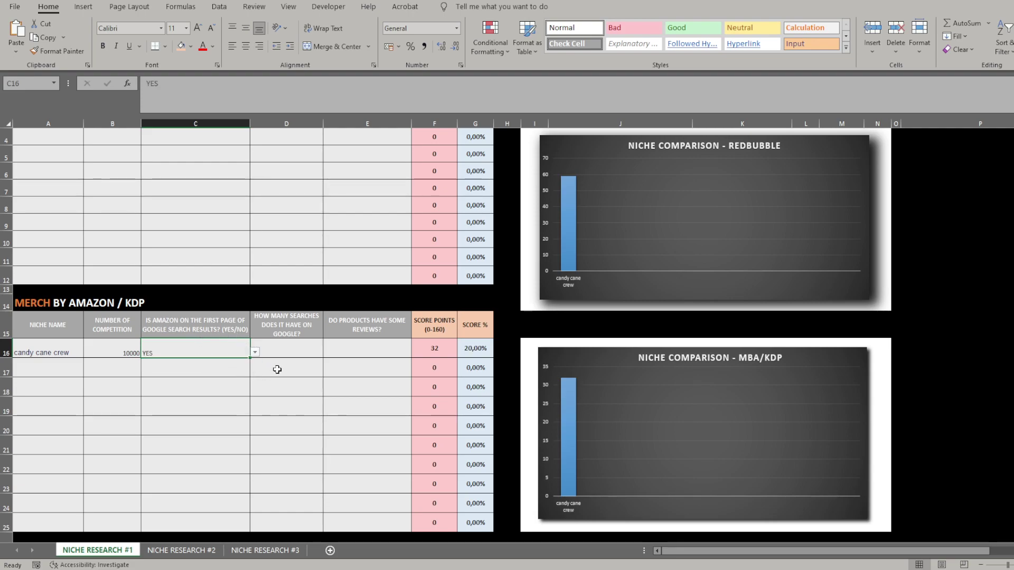
{"action": "left_click", "coordinate": [287, 350]}
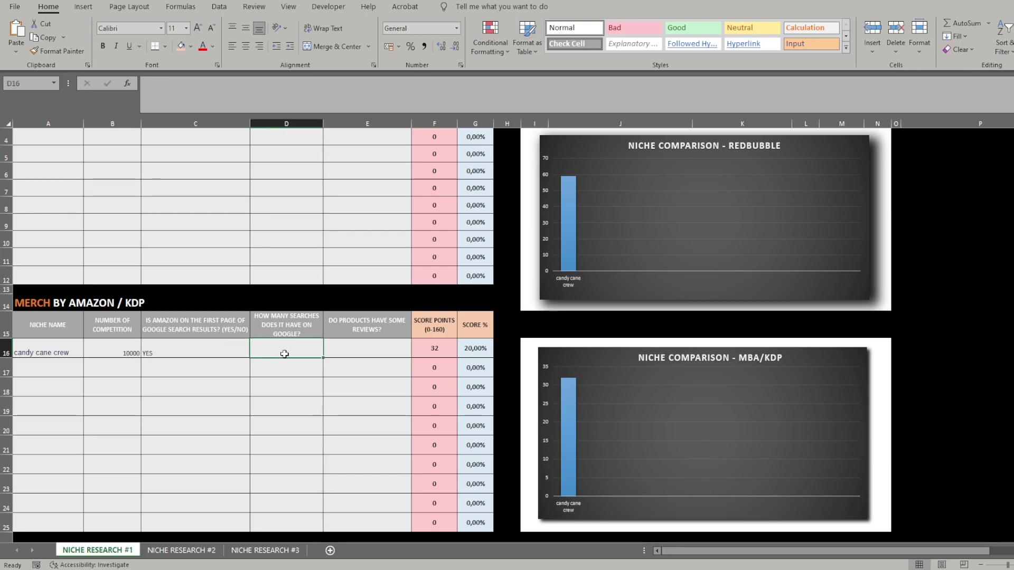
- Select the Redbubble table's tag spamming cell and examine the product tags of a candy cane crew T-shirt listing on Redbubble
{"action": "scroll", "coordinate": [287, 349], "scroll_direction": "up", "scroll_amount": 1}
{"action": "left_click", "coordinate": [284, 176]}
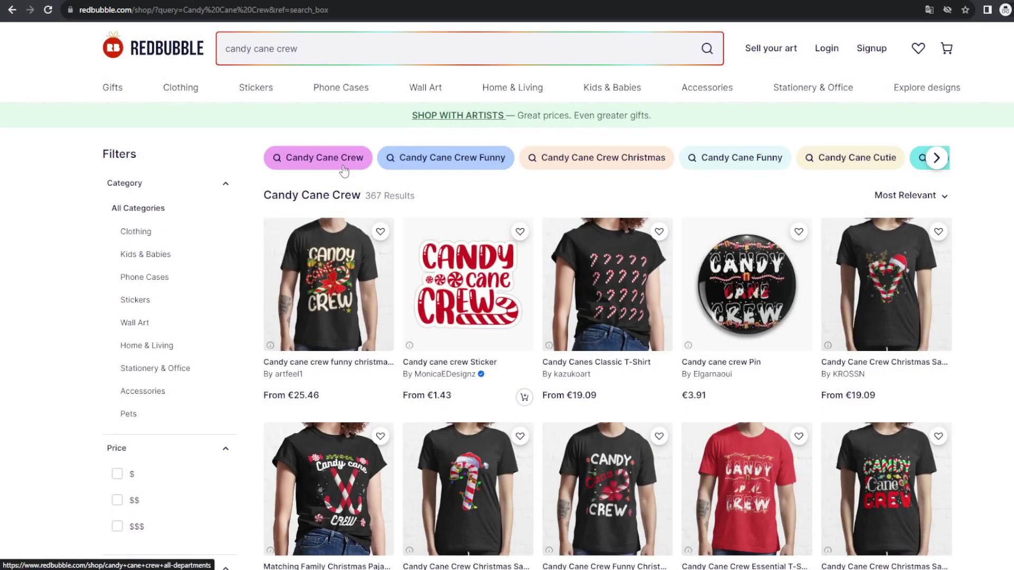
{"action": "mouse_move", "coordinate": [327, 104]}
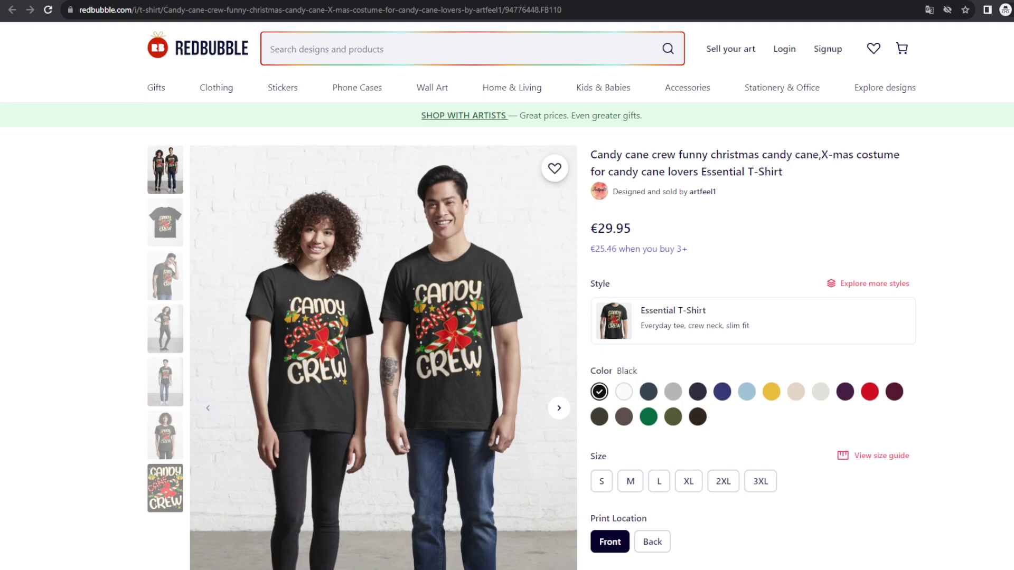
{"action": "scroll", "coordinate": [1011, 364], "scroll_direction": "down", "scroll_amount": 20}
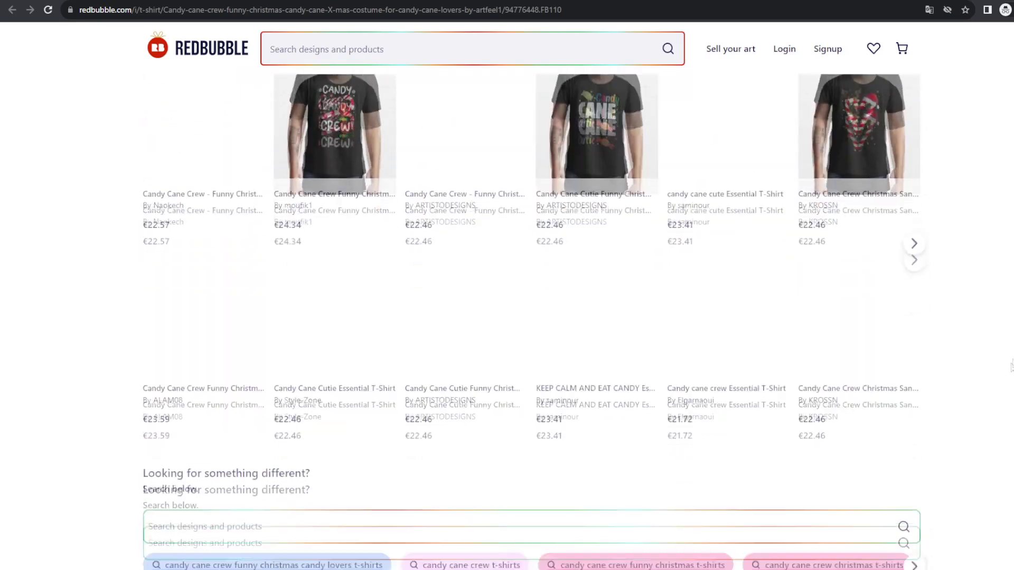
{"action": "key", "text": "Home"}
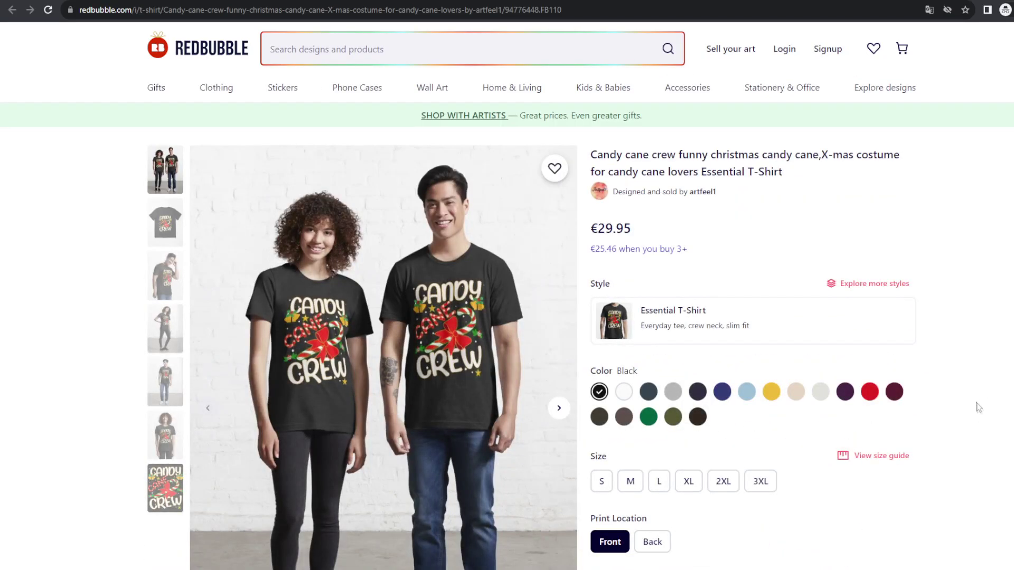
{"action": "scroll", "coordinate": [577, 326], "scroll_direction": "down", "scroll_amount": 20}
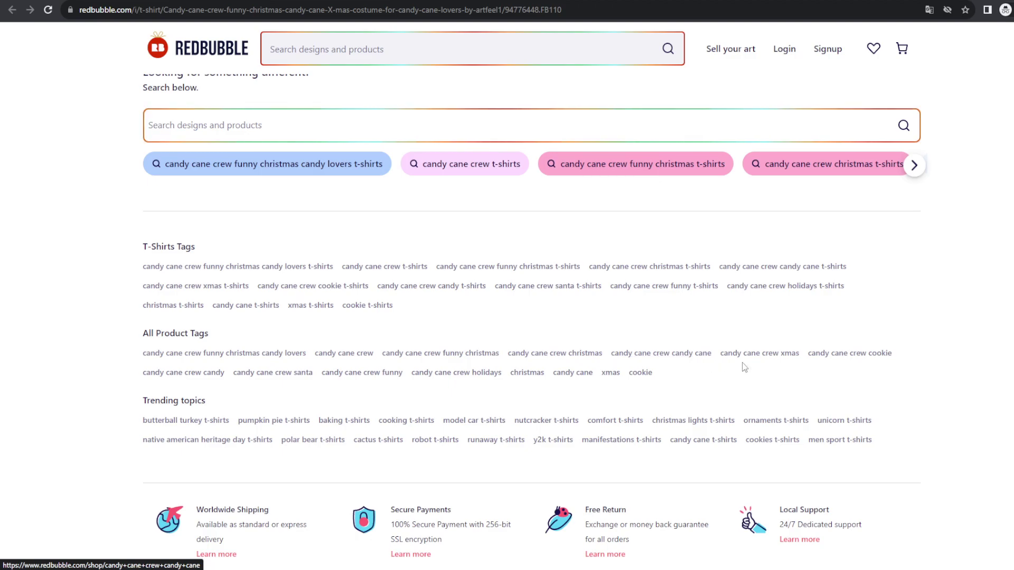
{"action": "left_click", "coordinate": [333, 373]}
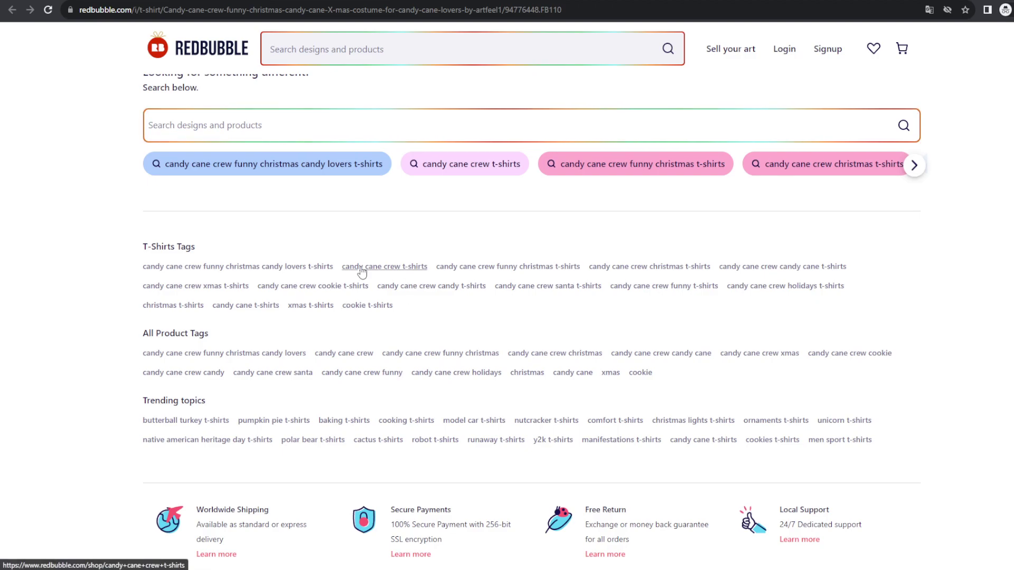
{"action": "scroll", "coordinate": [418, 175], "scroll_direction": "up", "scroll_amount": 20}
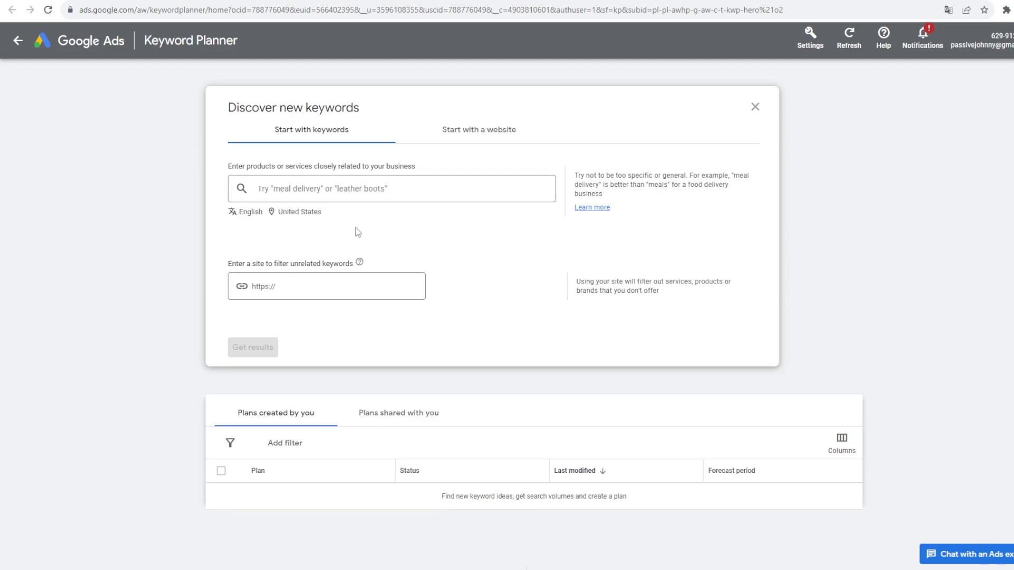
- Look up the average monthly searches for "candy cane crew" in Google Ads Keyword Planner
{"action": "left_click", "coordinate": [359, 190]}
{"action": "type", "text": "candy cane crew"}
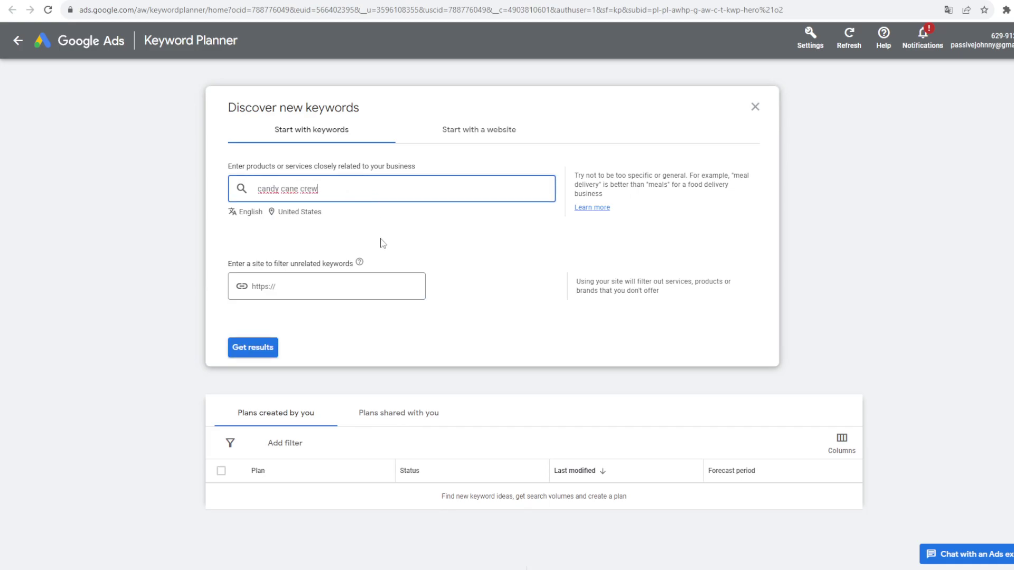
{"action": "left_click", "coordinate": [255, 350]}
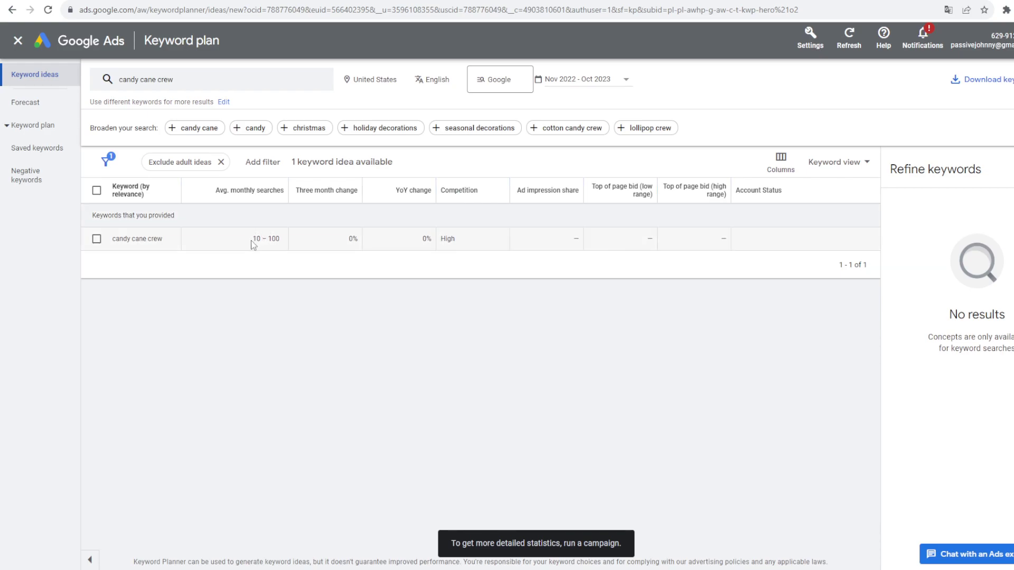
{"action": "left_click_drag", "start_coordinate": [251, 245], "coordinate": [283, 245]}
{"action": "left_click", "coordinate": [284, 245]}
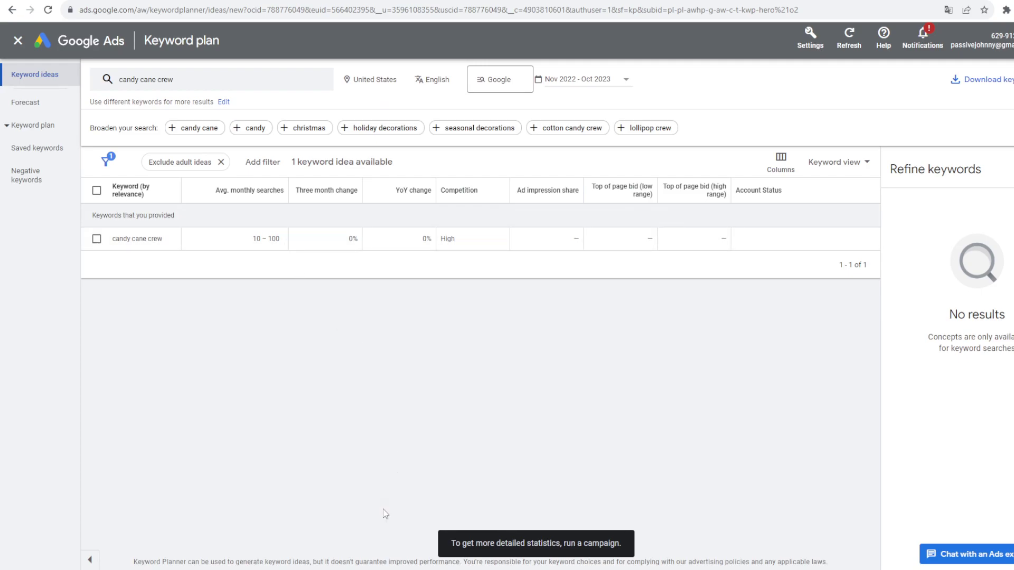
- Return to Excel, set the Redbubble tag spamming answer for candy cane crew to NO, and check the Candy cane crew Sticker page on Redbubble
{"action": "key", "text": "alt+Tab"}
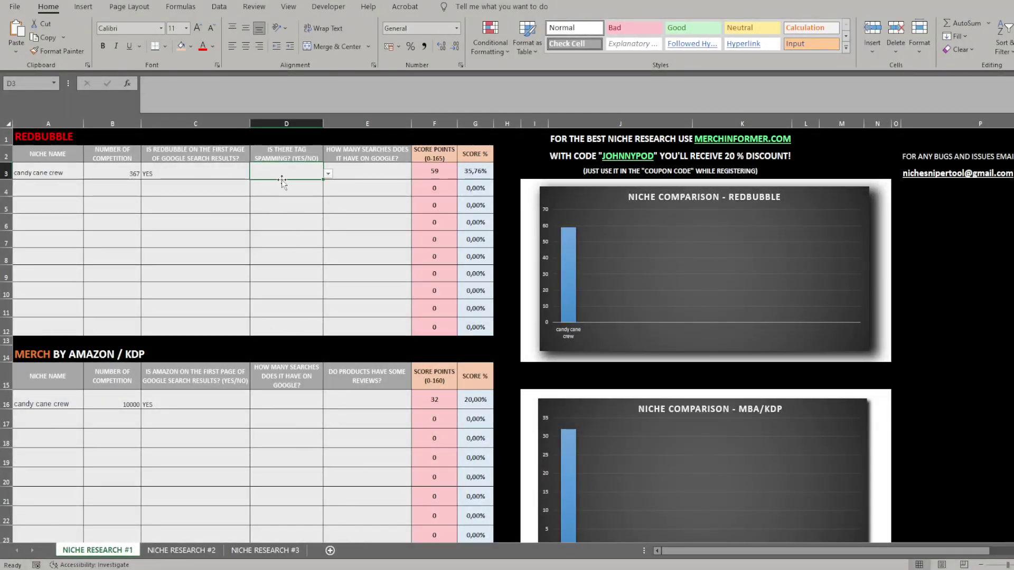
{"action": "left_click", "coordinate": [328, 175]}
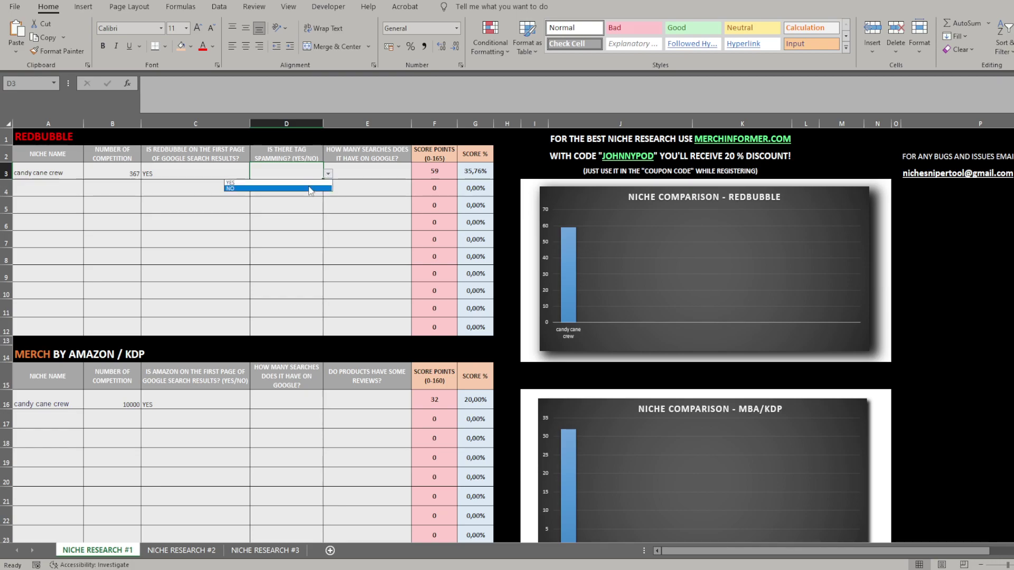
{"action": "left_click", "coordinate": [311, 189]}
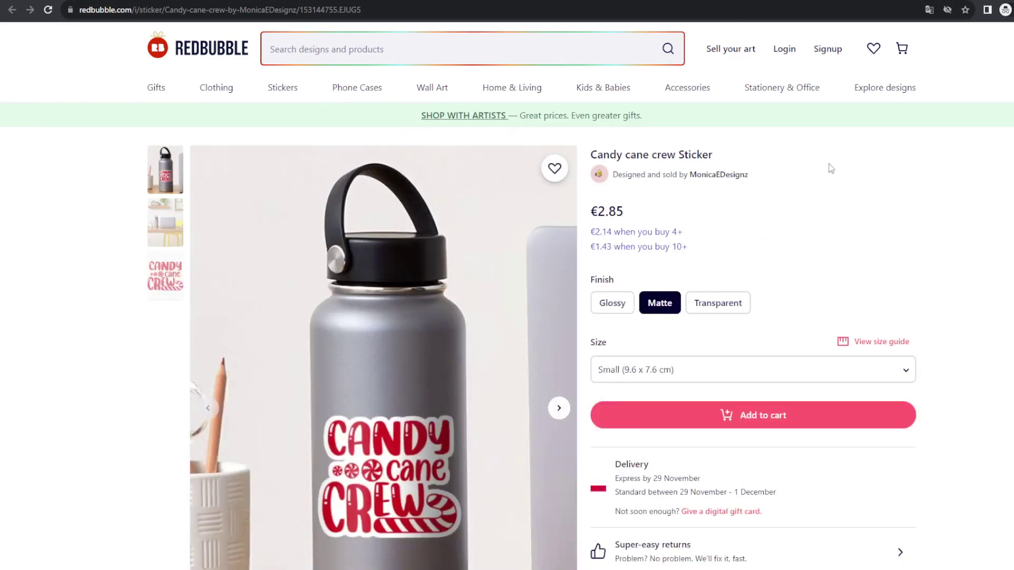
{"action": "scroll", "coordinate": [528, 317], "scroll_direction": "down", "scroll_amount": 20}
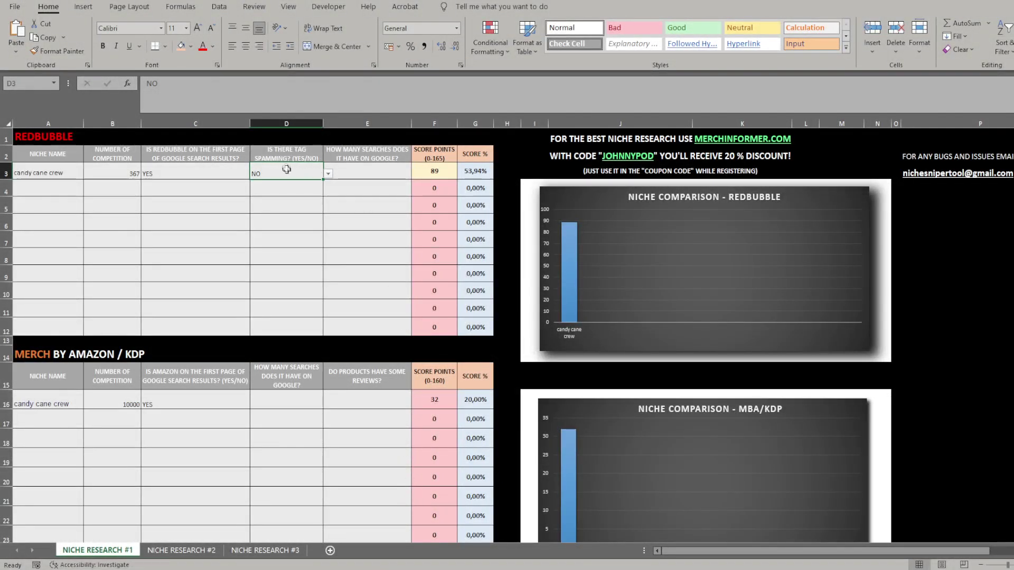
- Enter 50 as the number of Google searches for candy cane crew in both the Merch by Amazon / KDP and Redbubble tables
{"action": "left_click", "coordinate": [286, 395]}
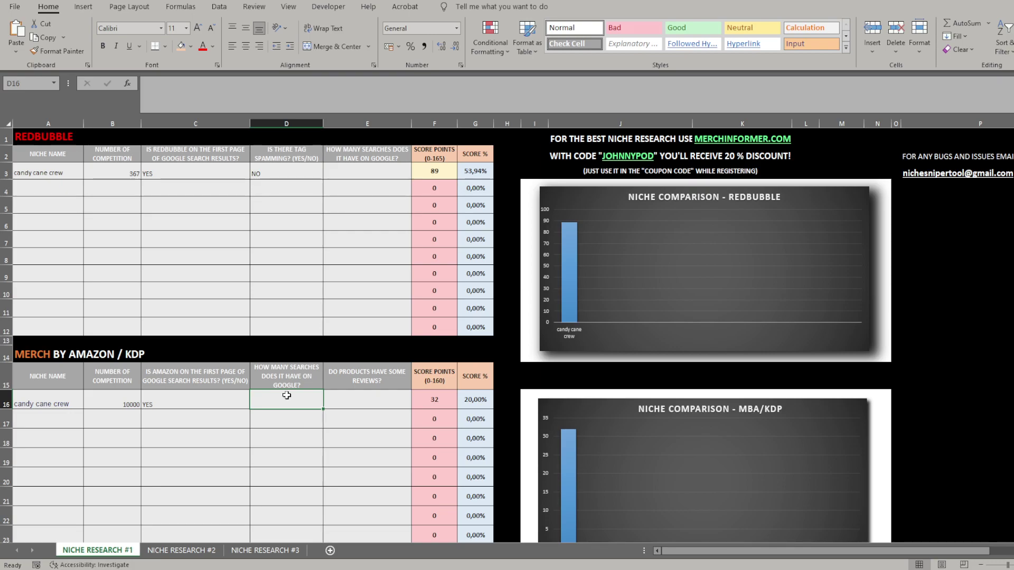
{"action": "type", "text": "50"}
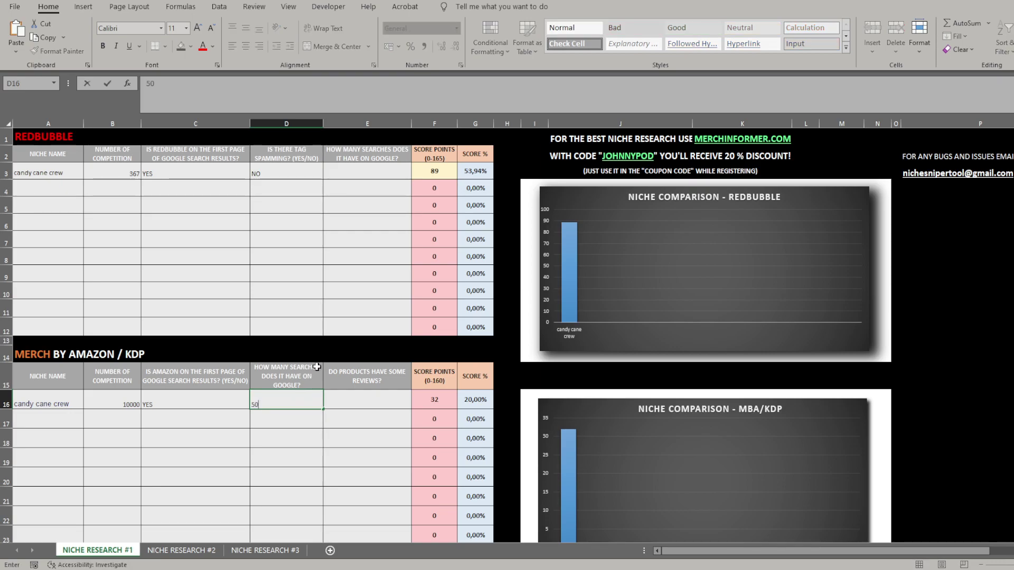
{"action": "left_click", "coordinate": [358, 167]}
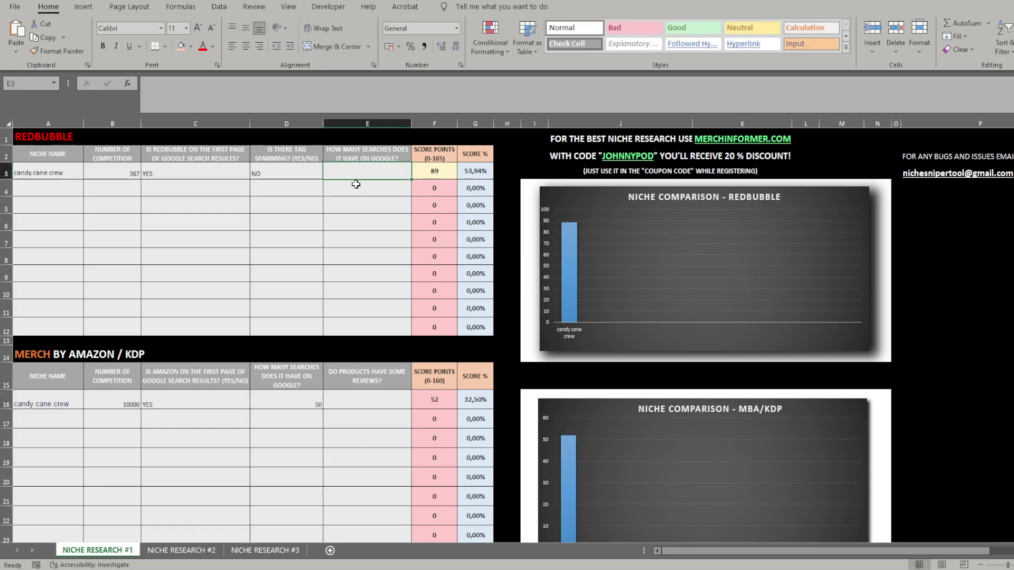
{"action": "type", "text": "50"}
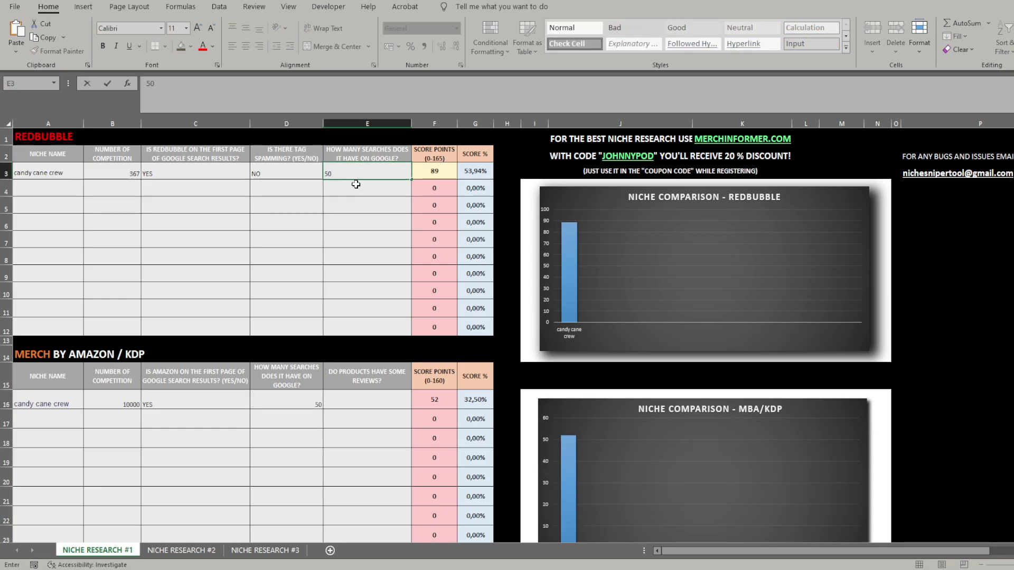
{"action": "left_click", "coordinate": [313, 214]}
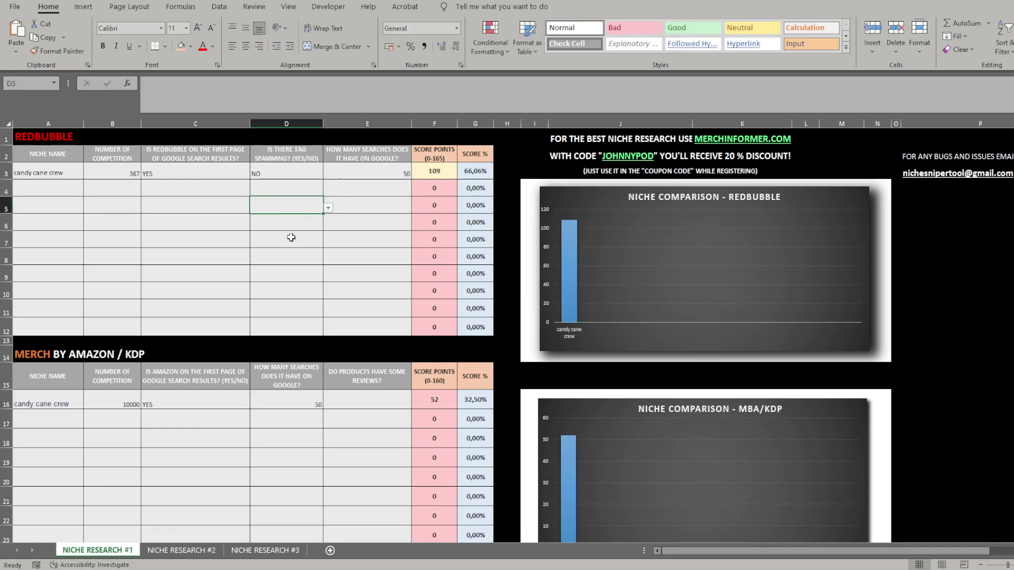
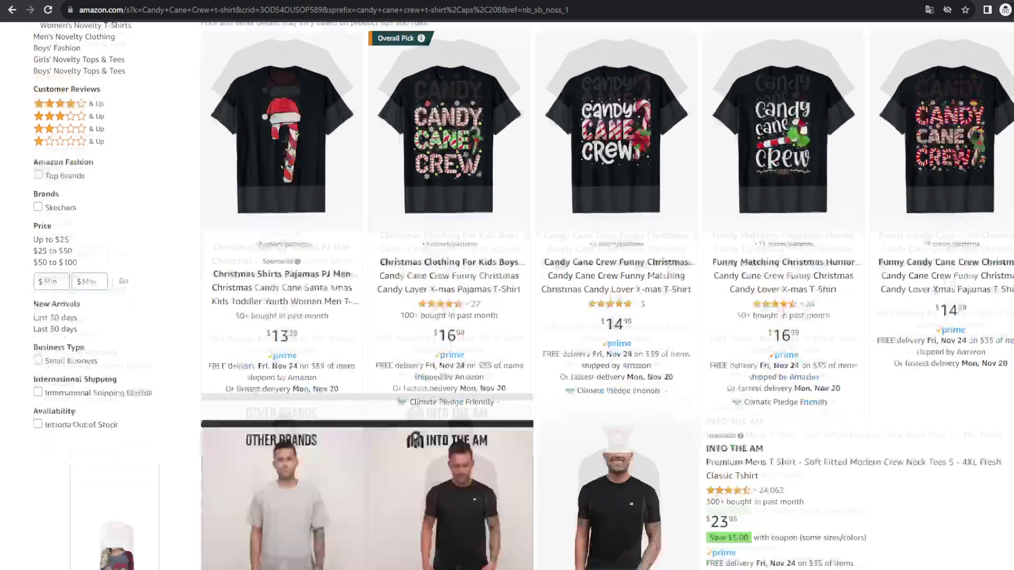
- Scan the Amazon results for Candy Cane Crew t-shirts to see how many products have reviews
{"action": "scroll", "coordinate": [507, 296], "scroll_direction": "down", "scroll_amount": 10}
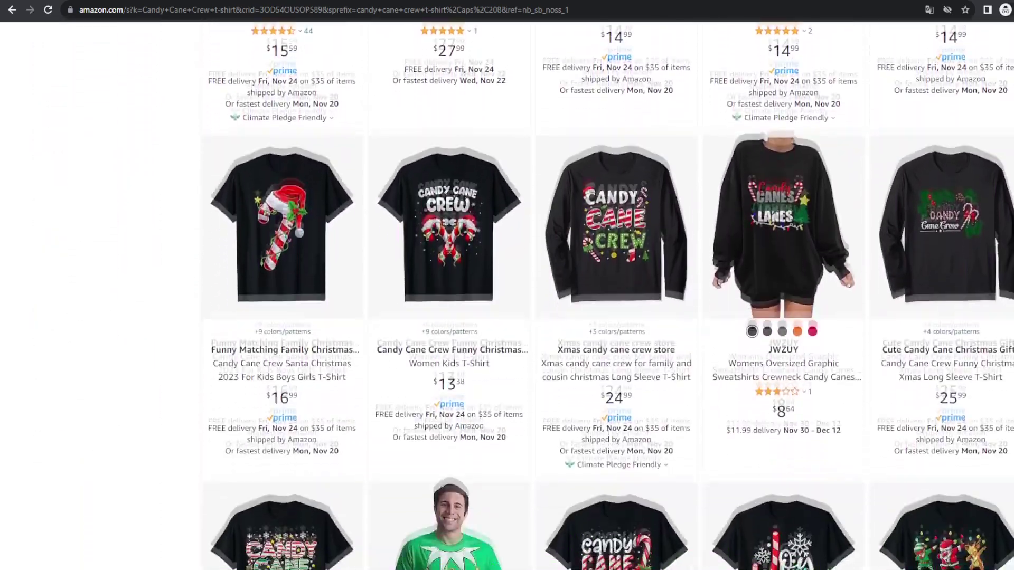
{"action": "scroll", "coordinate": [507, 296], "scroll_direction": "down", "scroll_amount": 9}
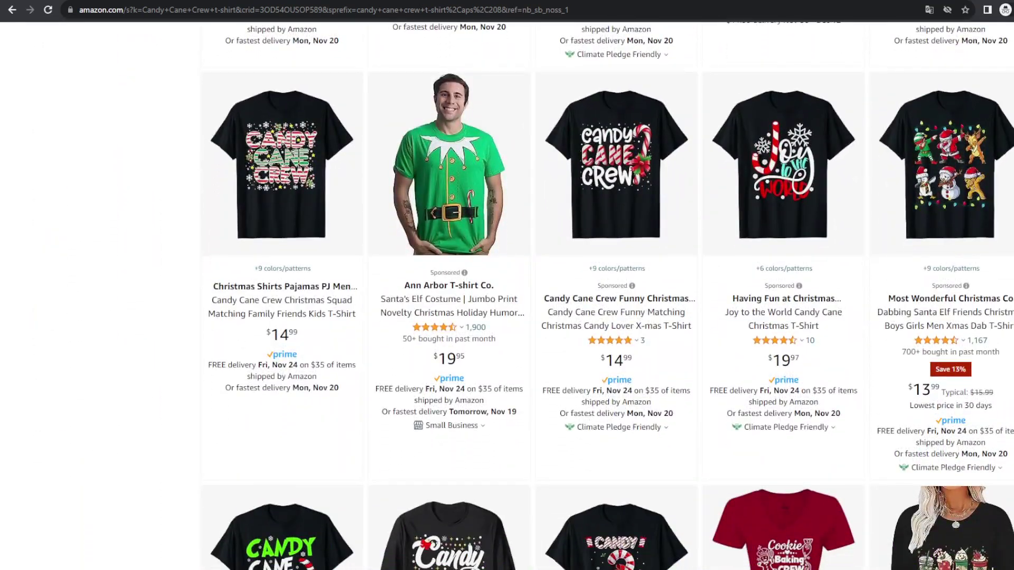
{"action": "scroll", "coordinate": [608, 295], "scroll_direction": "down", "scroll_amount": 7}
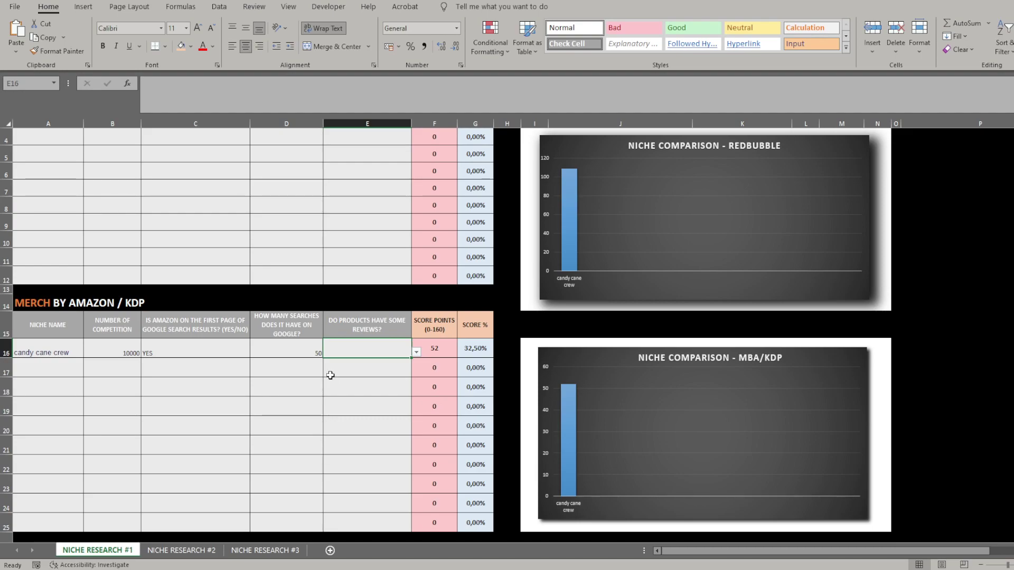
- Set the Merch by Amazon / KDP table's product reviews answer for candy cane crew to MOST PRODUCTS HAVE REVIEWS
{"action": "left_click", "coordinate": [416, 352]}
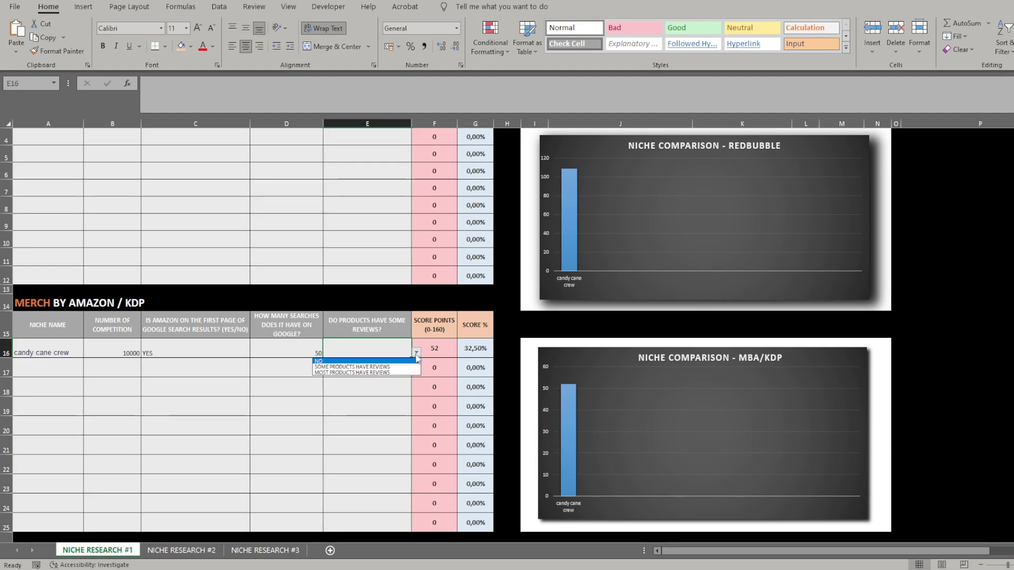
{"action": "left_click", "coordinate": [389, 373]}
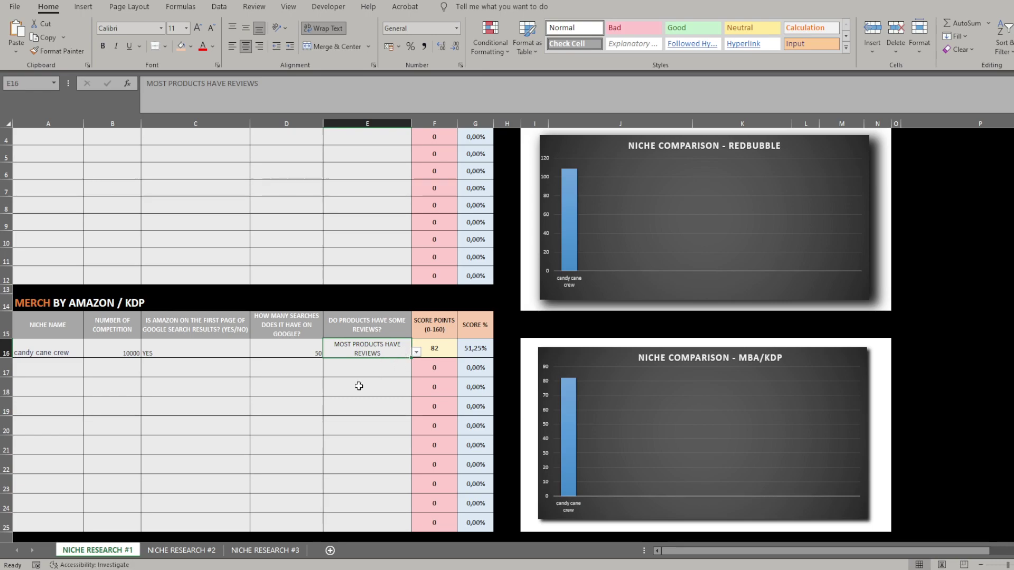
{"action": "left_click", "coordinate": [381, 365]}
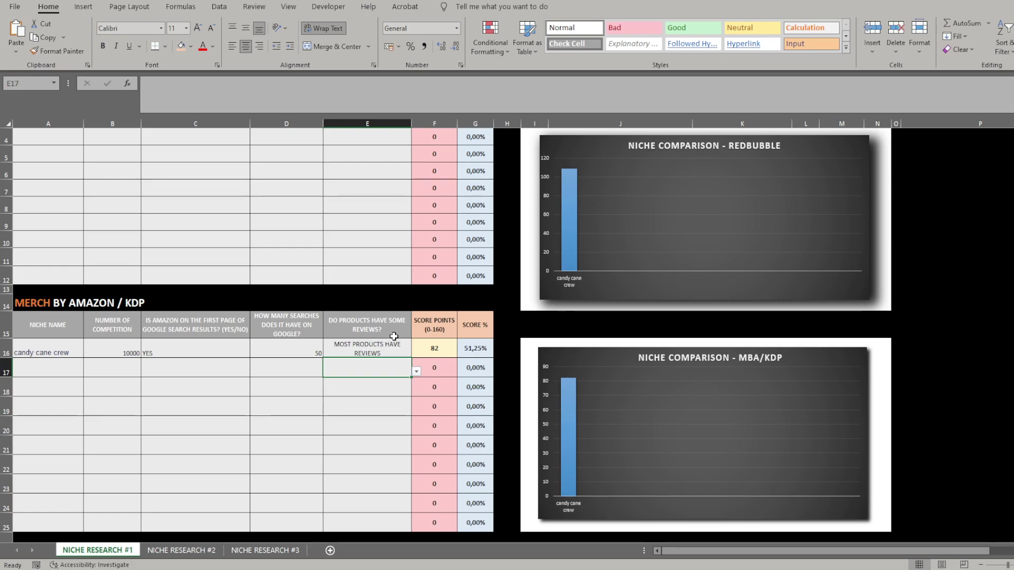
{"action": "left_click", "coordinate": [319, 394]}
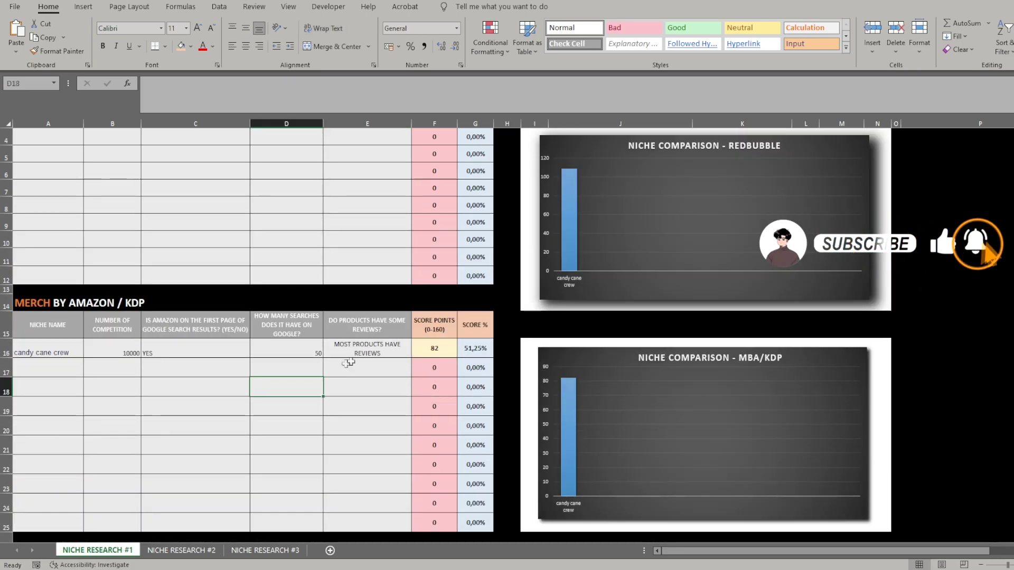
- Compare the candy cane crew scores and charts for Redbubble and Merch by Amazon / KDP, and open the NICHE RESEARCH #3 sheet
{"action": "scroll", "coordinate": [353, 359], "scroll_direction": "up", "scroll_amount": 1}
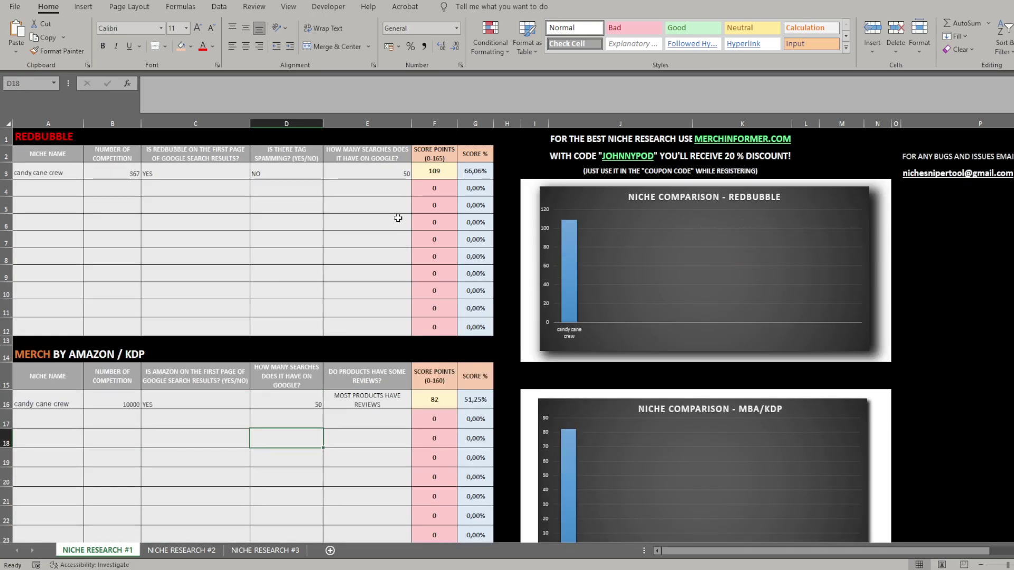
{"action": "left_click", "coordinate": [468, 176]}
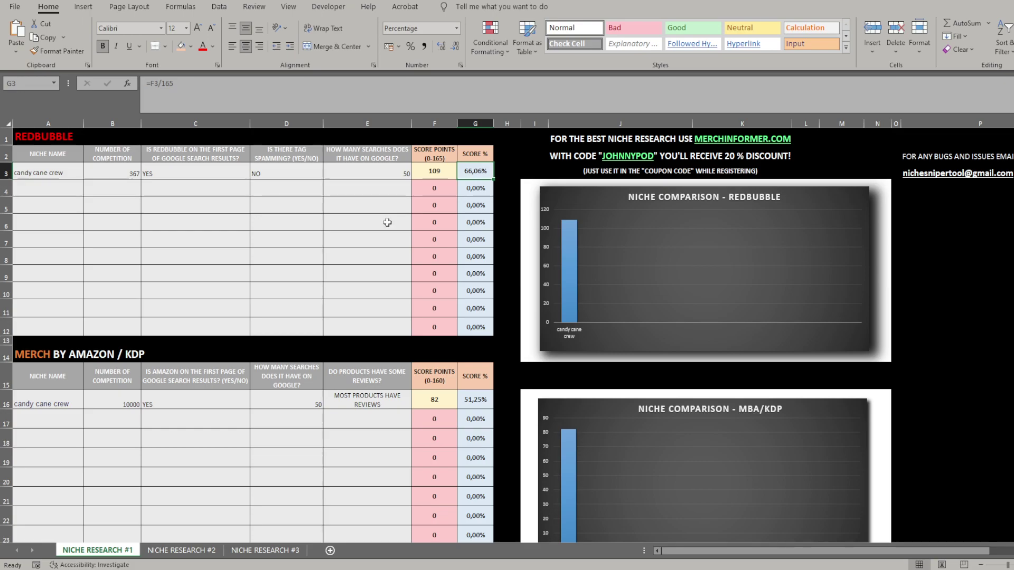
{"action": "left_click", "coordinate": [349, 206]}
{"action": "scroll", "coordinate": [337, 229], "scroll_direction": "down", "scroll_amount": 1}
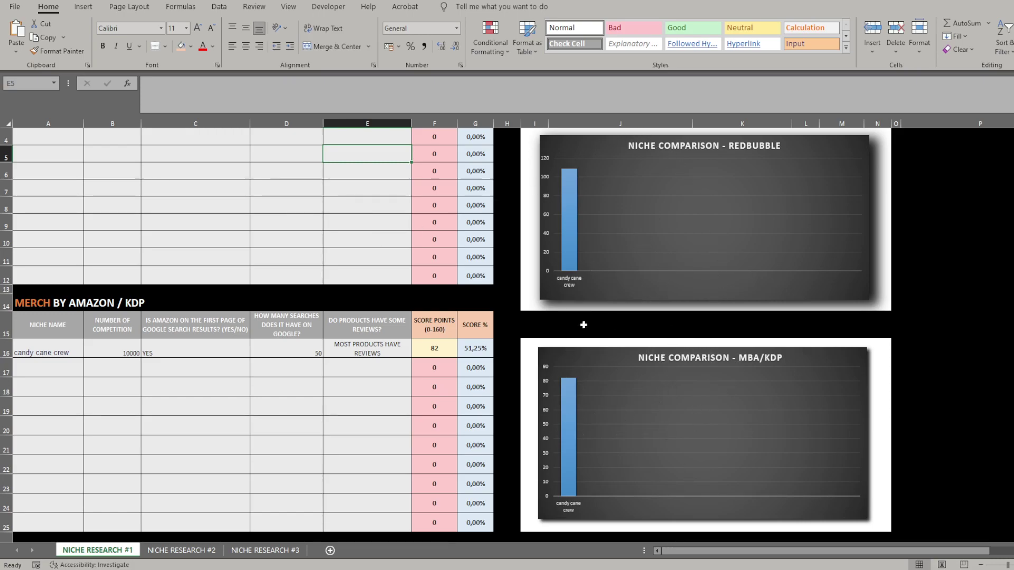
{"action": "scroll", "coordinate": [588, 321], "scroll_direction": "up", "scroll_amount": 1}
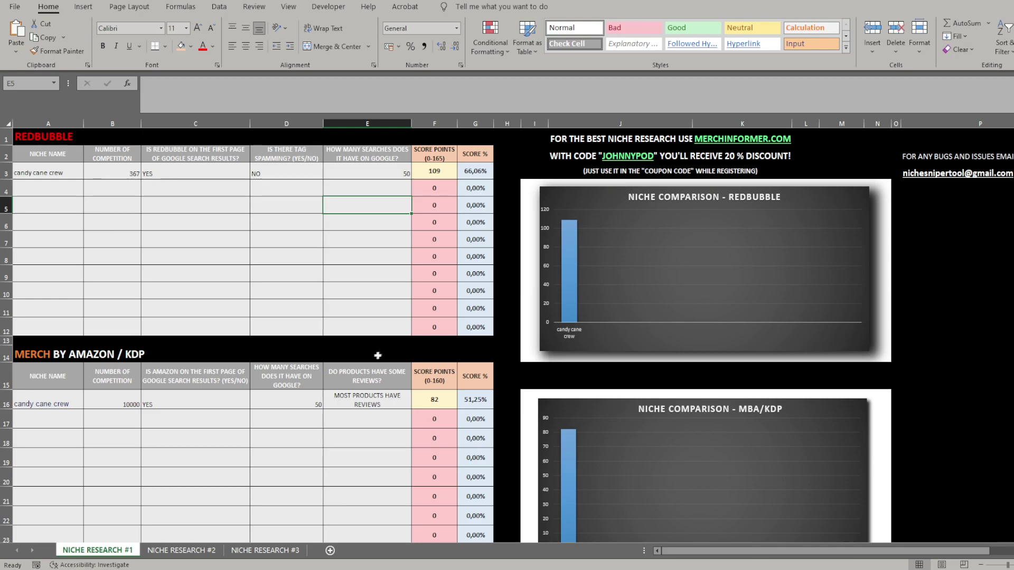
{"action": "scroll", "coordinate": [299, 415], "scroll_direction": "down", "scroll_amount": 1}
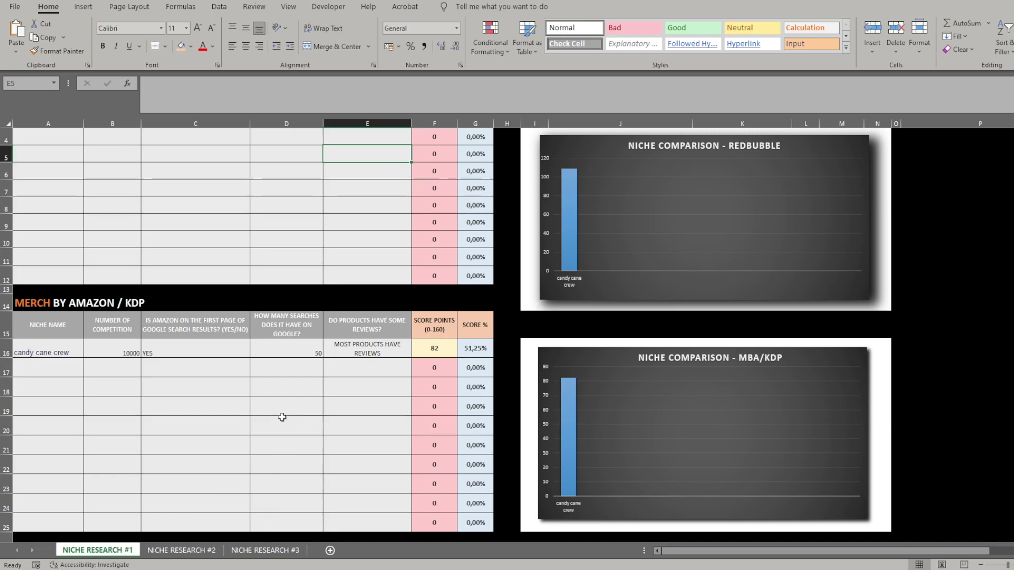
{"action": "left_click", "coordinate": [264, 550]}
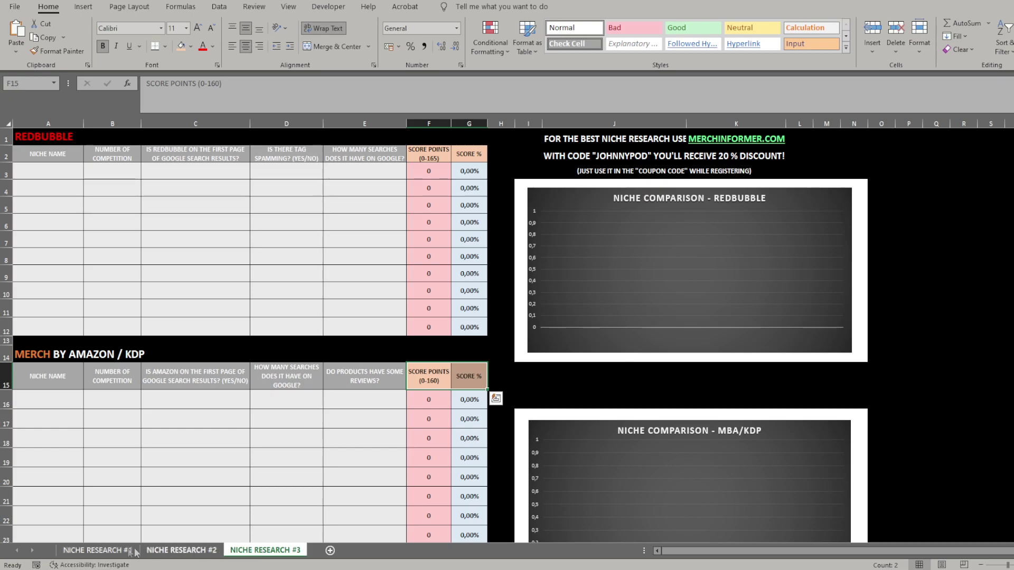
- Add dog lover t-shirt with a competition of 50 to row 18 of the Merch by Amazon / KDP table on the NICHE RESEARCH #1 sheet
{"action": "left_click", "coordinate": [97, 550]}
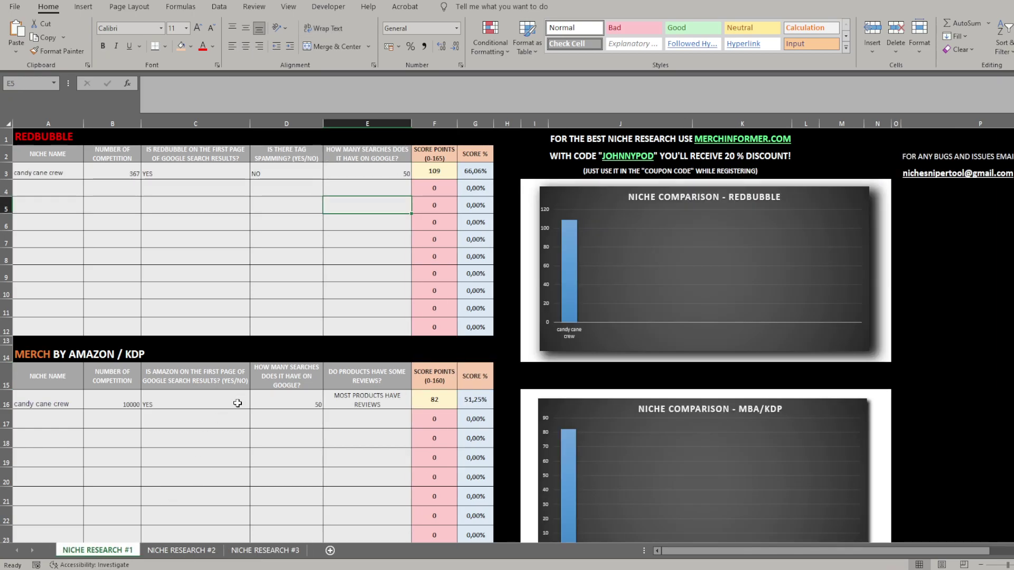
{"action": "scroll", "coordinate": [229, 395], "scroll_direction": "down", "scroll_amount": 6}
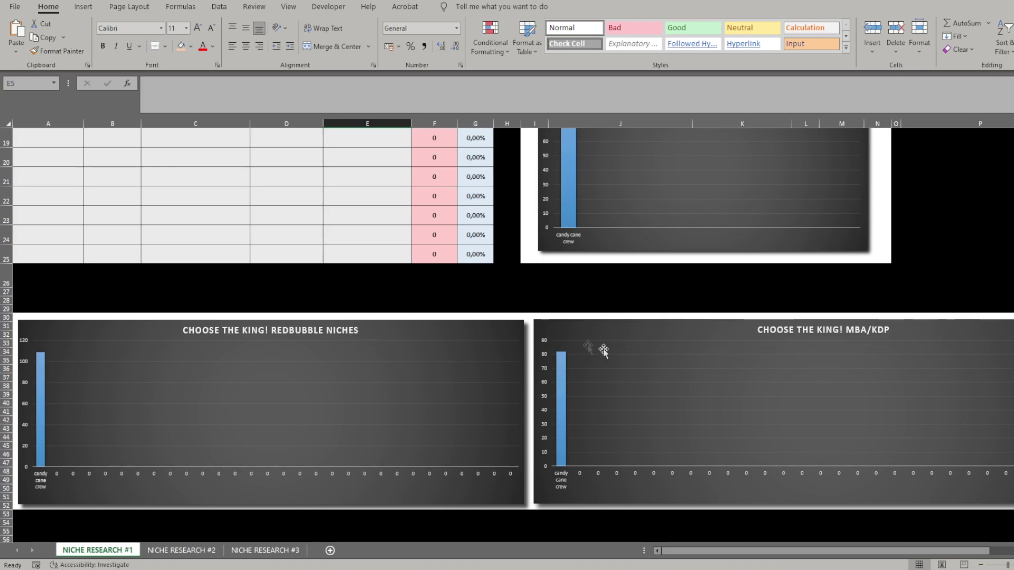
{"action": "scroll", "coordinate": [465, 349], "scroll_direction": "up", "scroll_amount": 4}
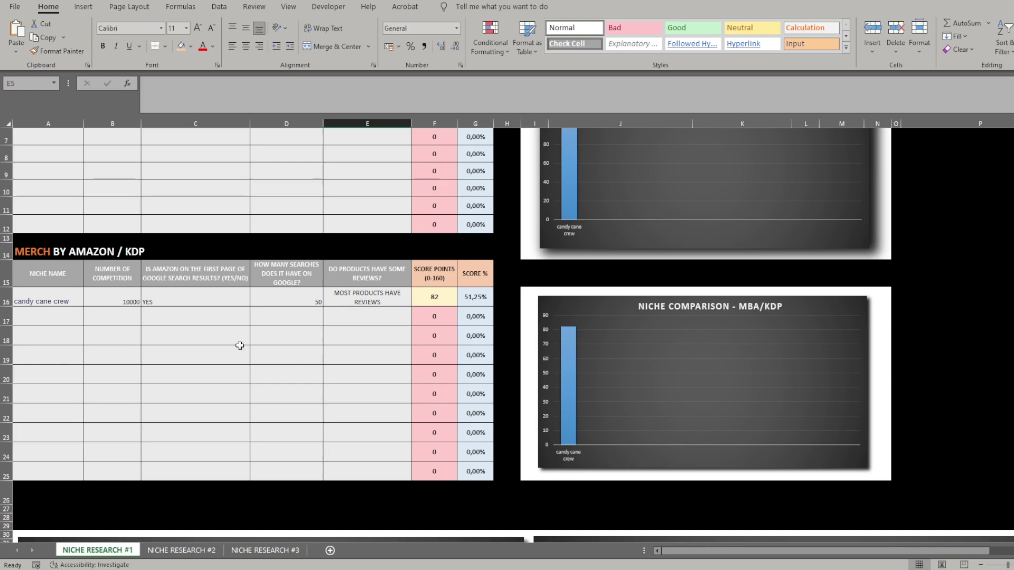
{"action": "left_click", "coordinate": [48, 337]}
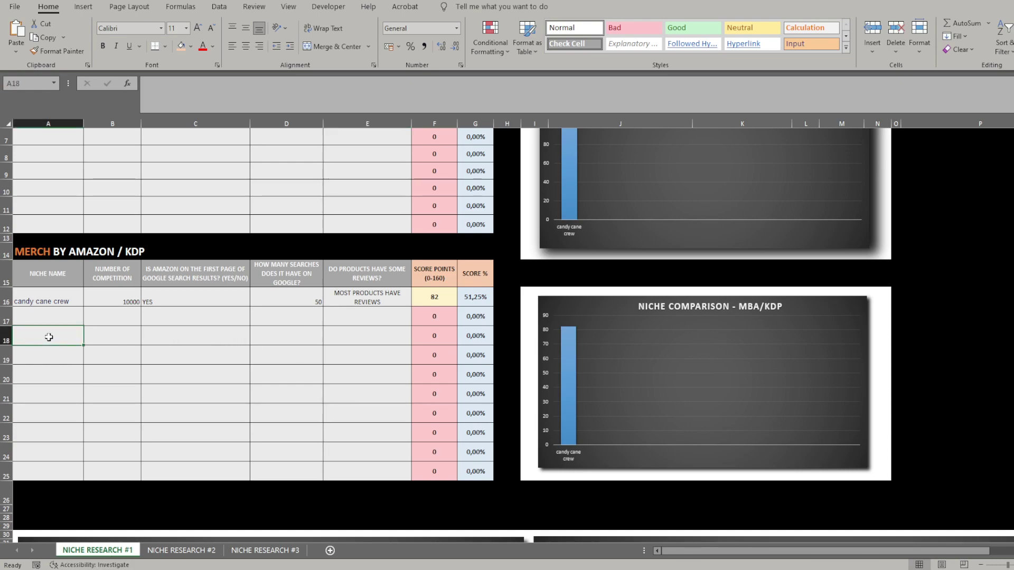
{"action": "type", "text": "dog lov"}
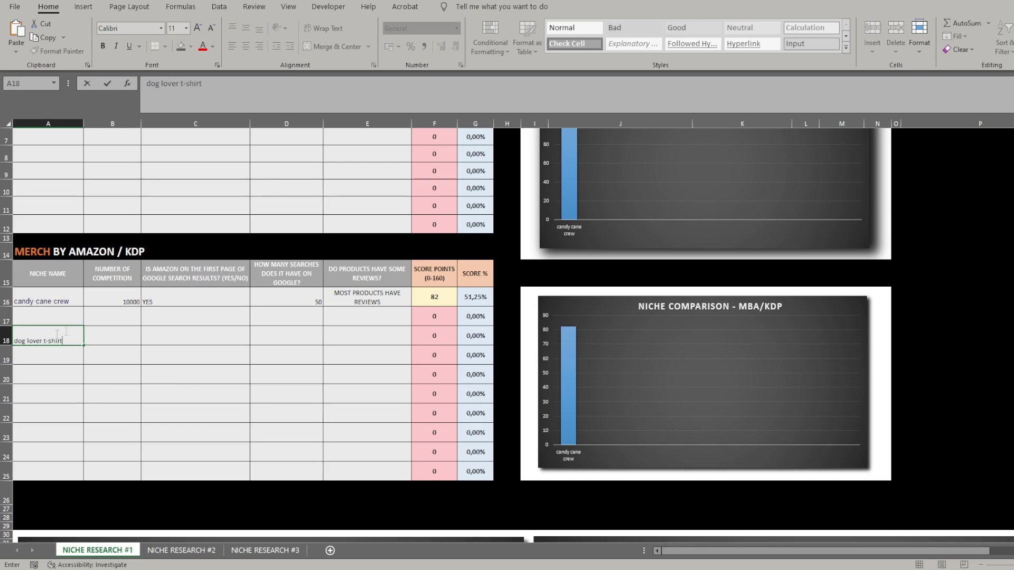
{"action": "type", "text": "er t-shirt"}
{"action": "left_click", "coordinate": [116, 337]}
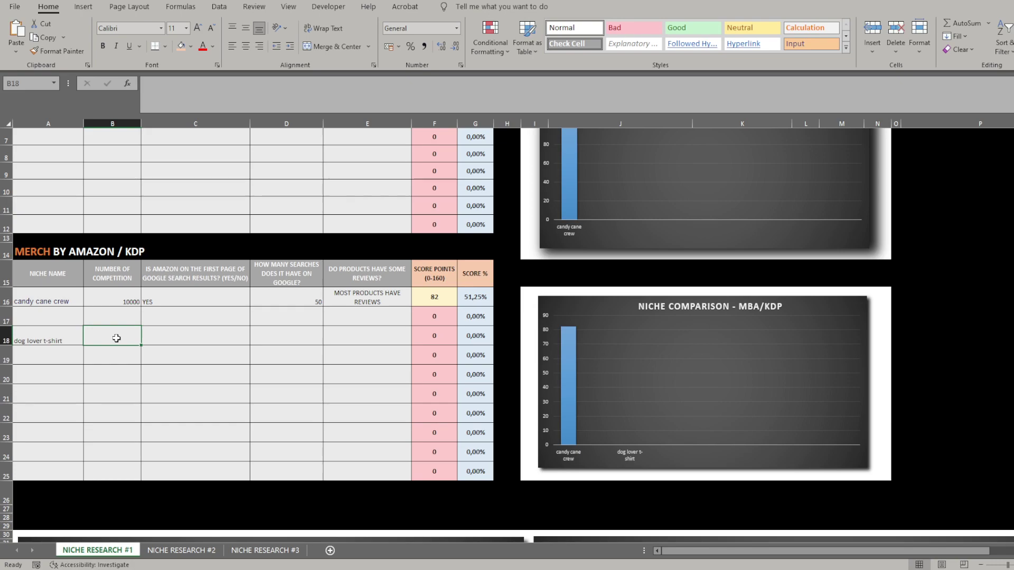
{"action": "type", "text": "50"}
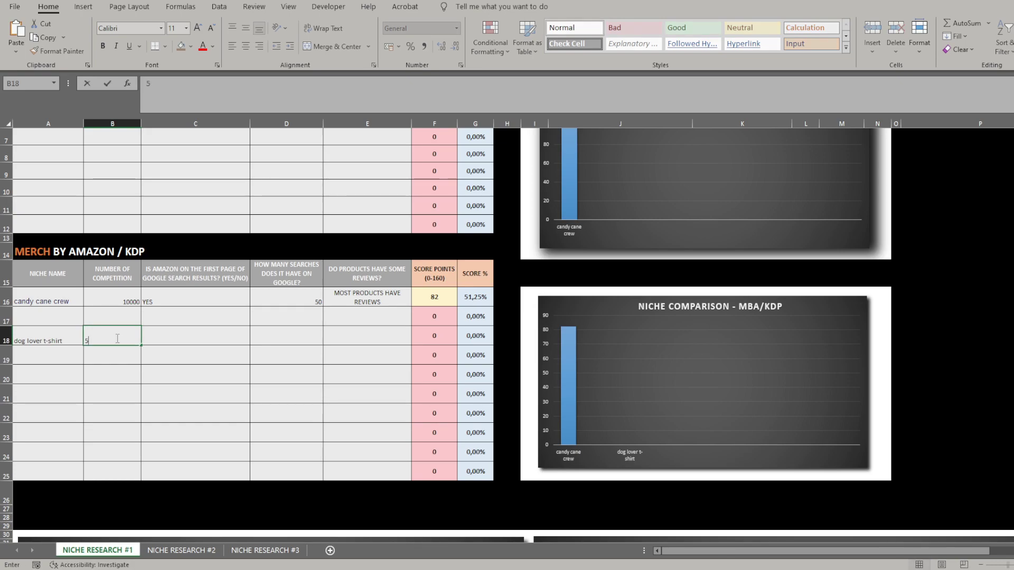
{"action": "key", "text": "Tab"}
- Complete the dog lover t-shirt row with YES for Amazon on Google's first page, 50 searches and MOST PRODUCTS HAVE REVIEWS
{"action": "left_click", "coordinate": [255, 340]}
{"action": "left_click", "coordinate": [219, 348]}
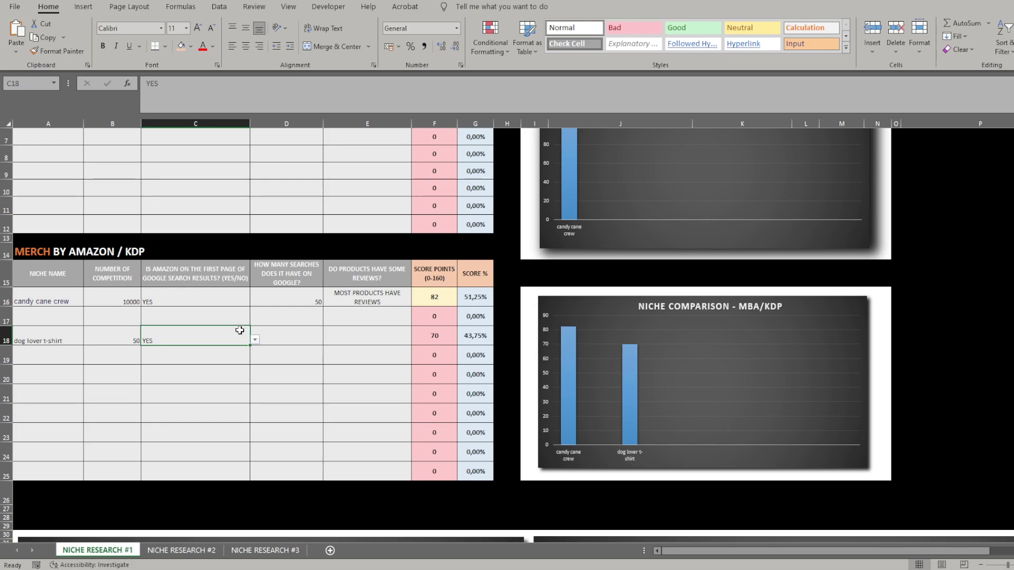
{"action": "left_click", "coordinate": [290, 338]}
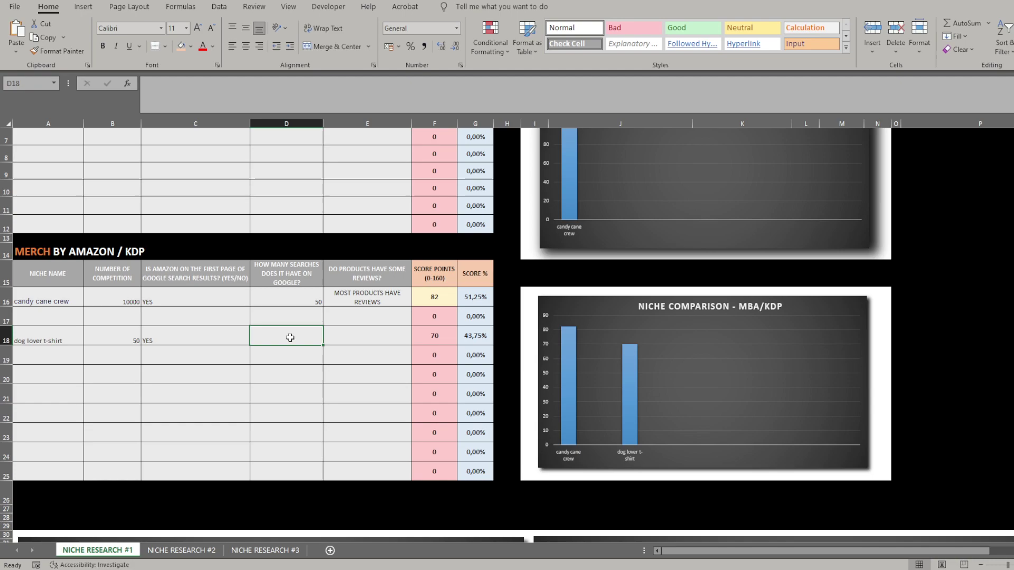
{"action": "type", "text": "50"}
{"action": "left_click", "coordinate": [376, 336]}
{"action": "left_click", "coordinate": [417, 340]}
{"action": "left_click", "coordinate": [371, 361]}
{"action": "left_click", "coordinate": [355, 389]}
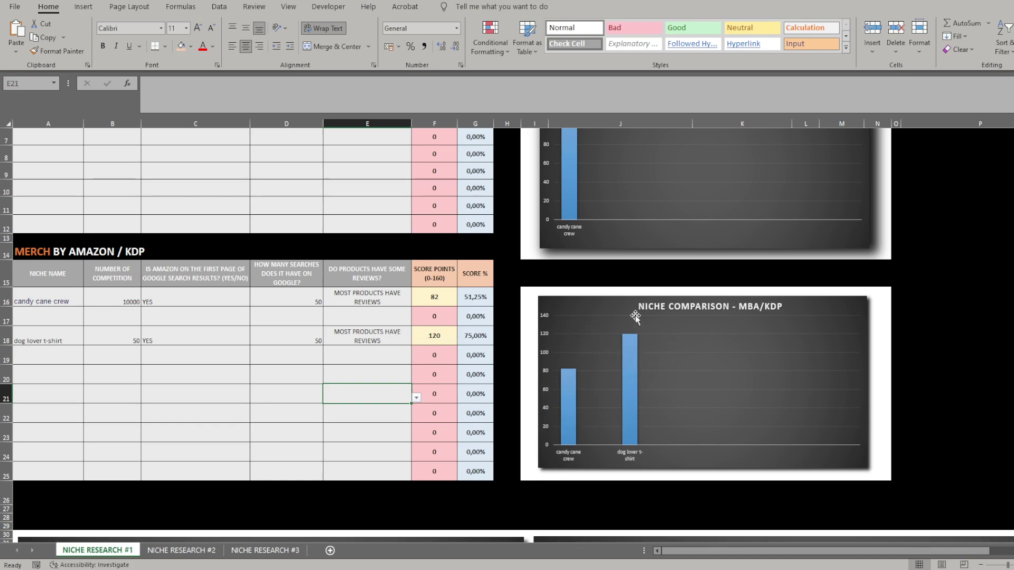
- Compare dog lover t-shirt with candy cane crew in the CHOOSE THE KING! MBA/KDP chart and the niche comparison chart
{"action": "scroll", "coordinate": [765, 321], "scroll_direction": "down", "scroll_amount": 5}
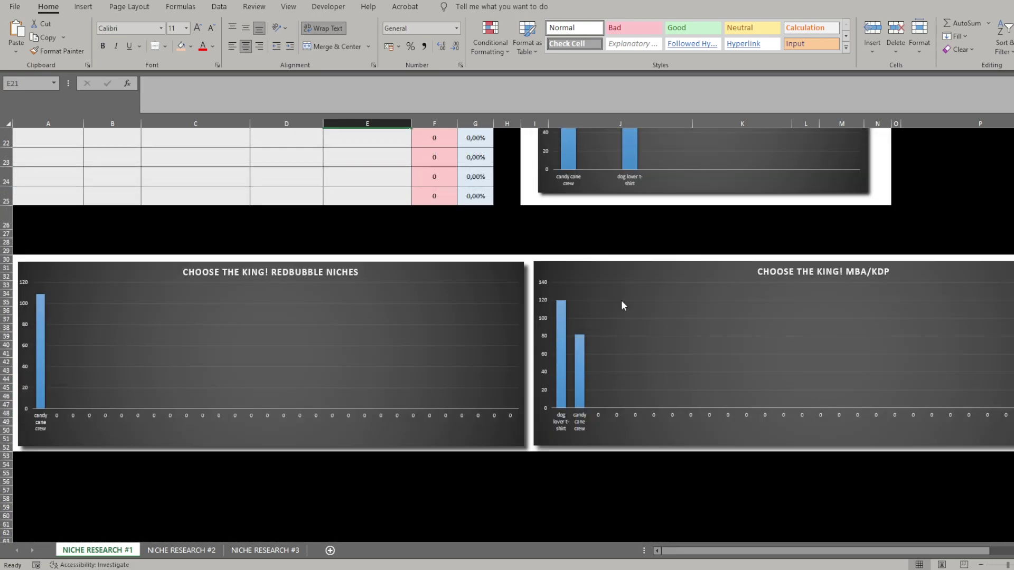
{"action": "left_click", "coordinate": [596, 490]}
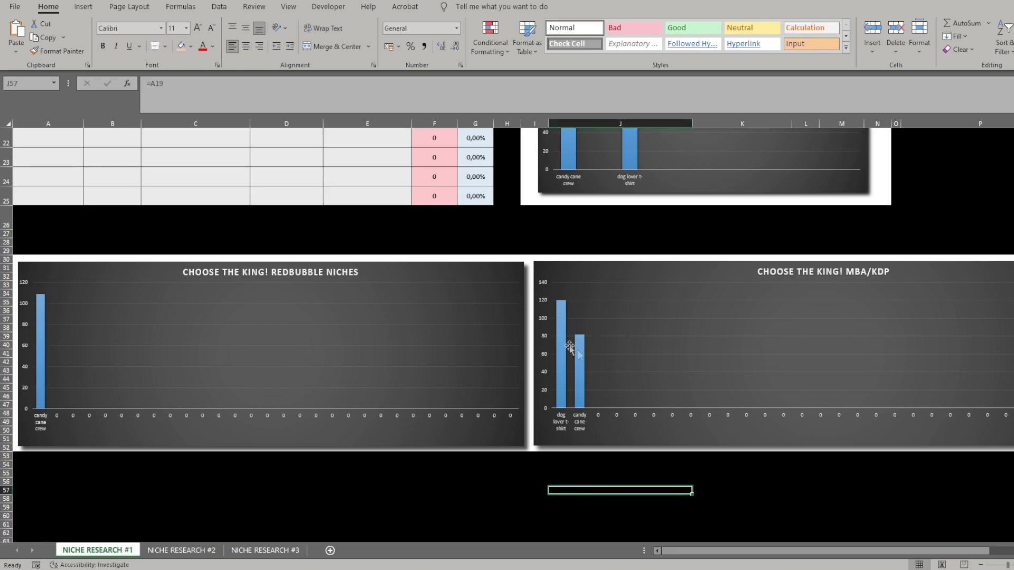
{"action": "key", "text": "Up"}
{"action": "key", "text": "Up"}
{"action": "key", "text": "Up"}
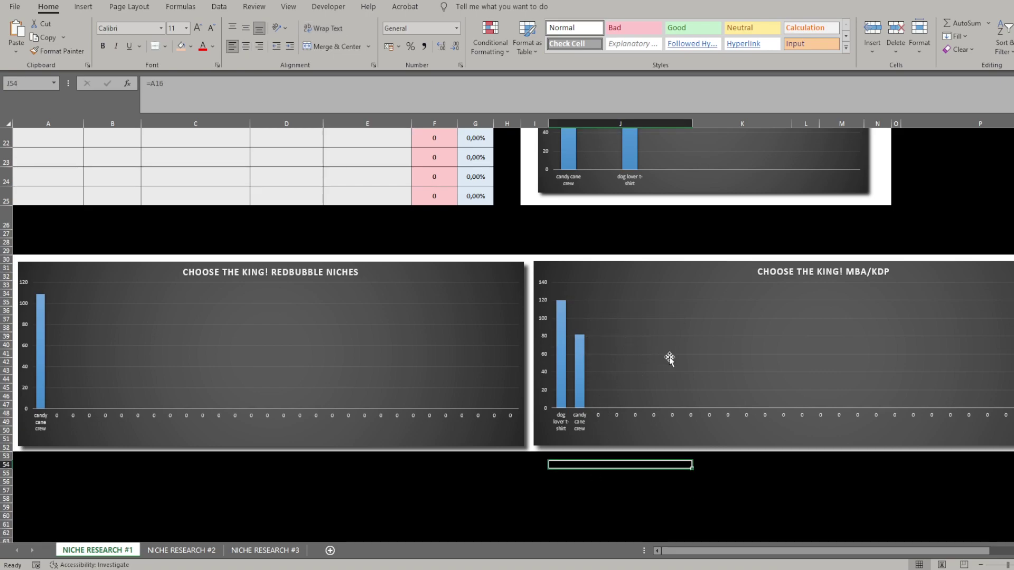
{"action": "scroll", "coordinate": [616, 418], "scroll_direction": "up", "scroll_amount": 4}
{"action": "scroll", "coordinate": [322, 451], "scroll_direction": "up", "scroll_amount": 2}
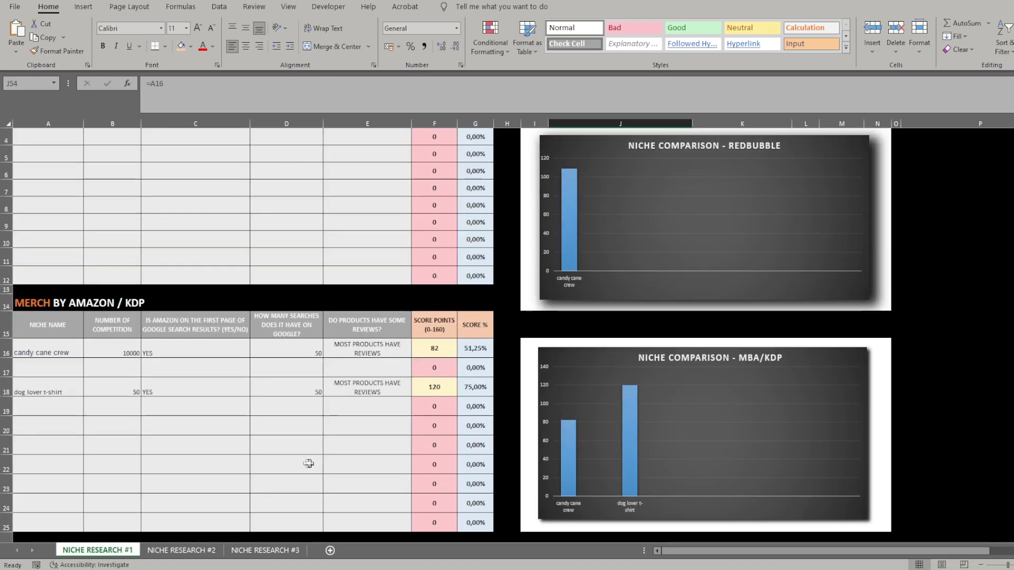
- Add cat lover t-shirt with a competition of 10 to row 18 of the Merch by Amazon / KDP table on the NICHE RESEARCH #2 sheet
{"action": "left_click", "coordinate": [181, 551]}
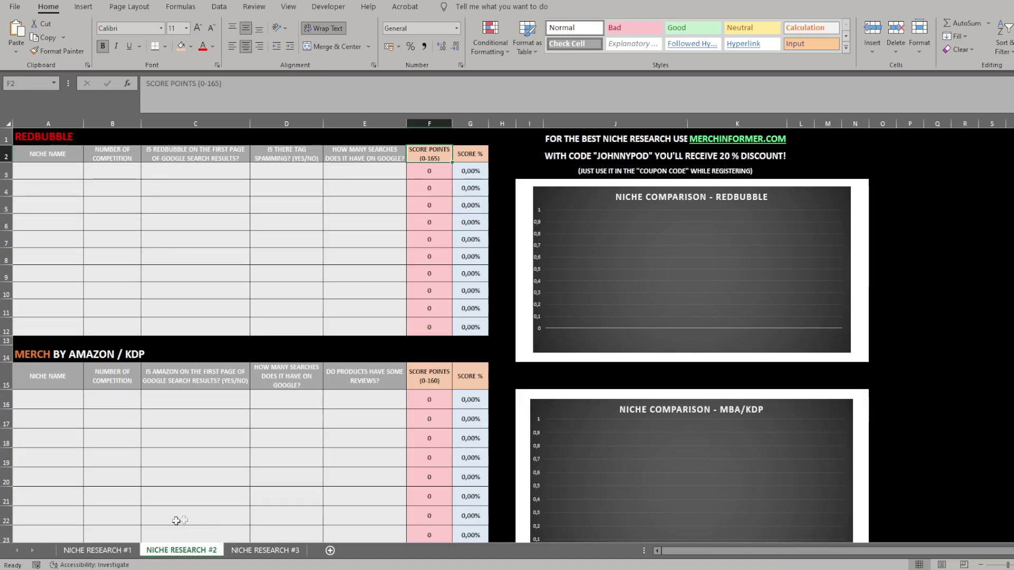
{"action": "scroll", "coordinate": [175, 431], "scroll_direction": "down", "scroll_amount": 1}
{"action": "left_click", "coordinate": [33, 386]}
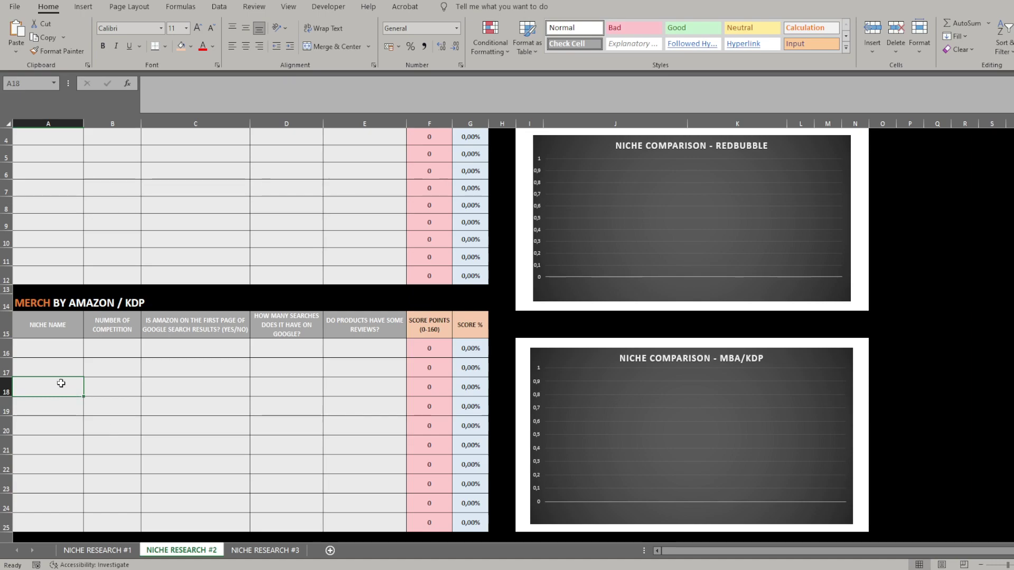
{"action": "type", "text": "cat lover t-shirt"}
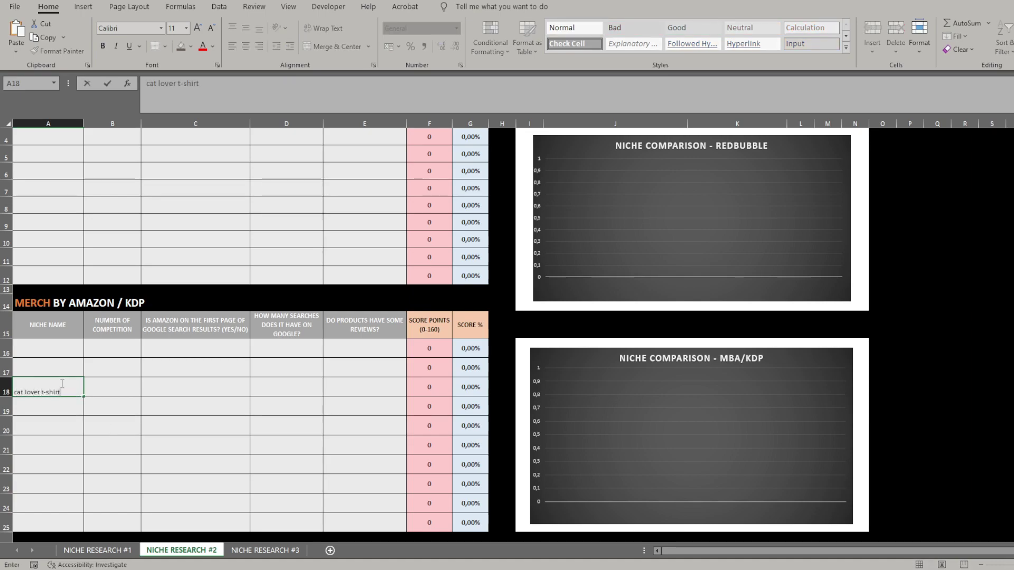
{"action": "left_click", "coordinate": [102, 383]}
{"action": "type", "text": "1"}
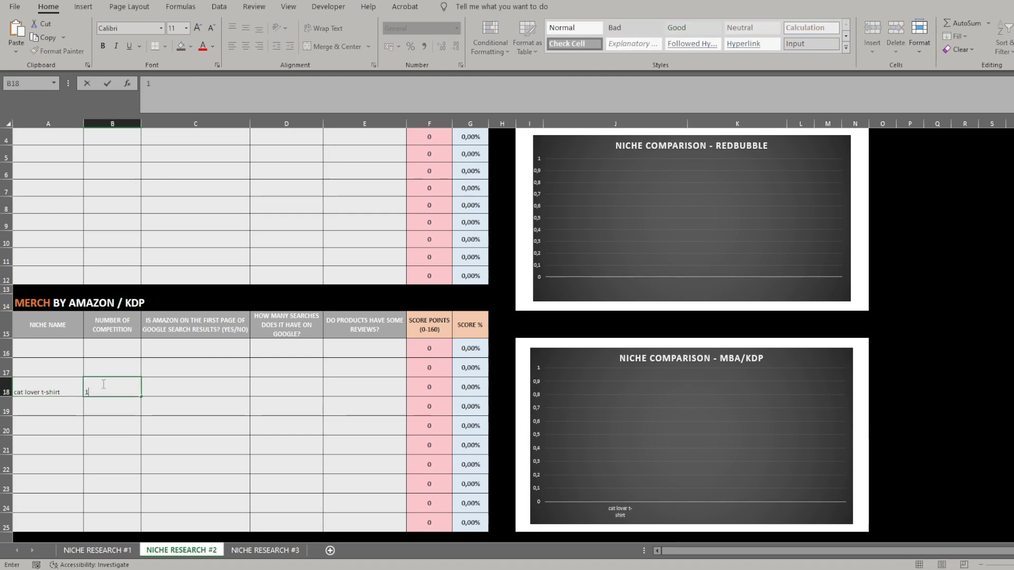
{"action": "type", "text": "0"}
- Complete the cat lover t-shirt row with YES for Amazon on Google's first page, 100000 searches and MOST PRODUCTS HAVE REVIEWS
{"action": "left_click", "coordinate": [193, 385]}
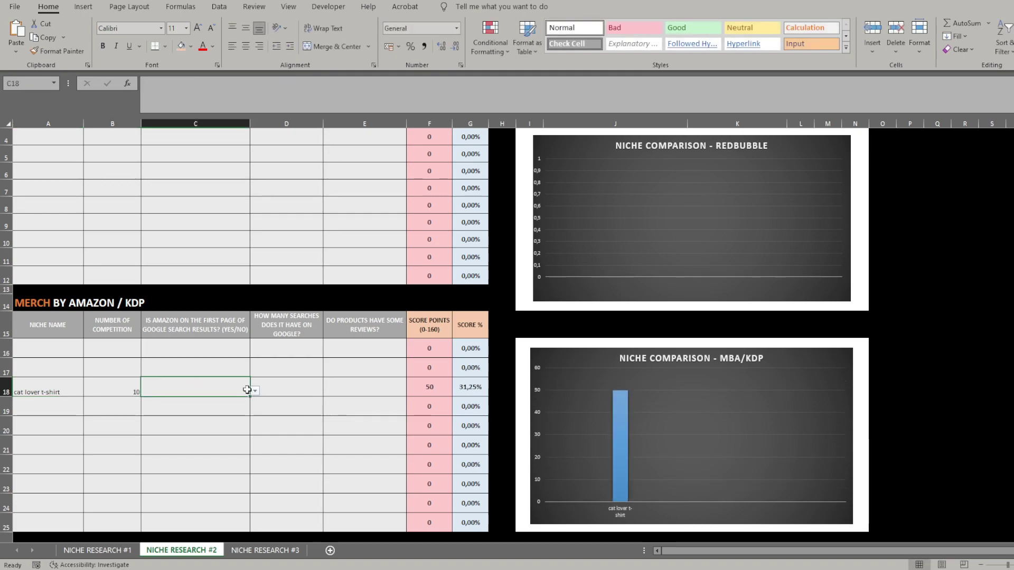
{"action": "left_click", "coordinate": [255, 391]}
{"action": "left_click", "coordinate": [230, 400]}
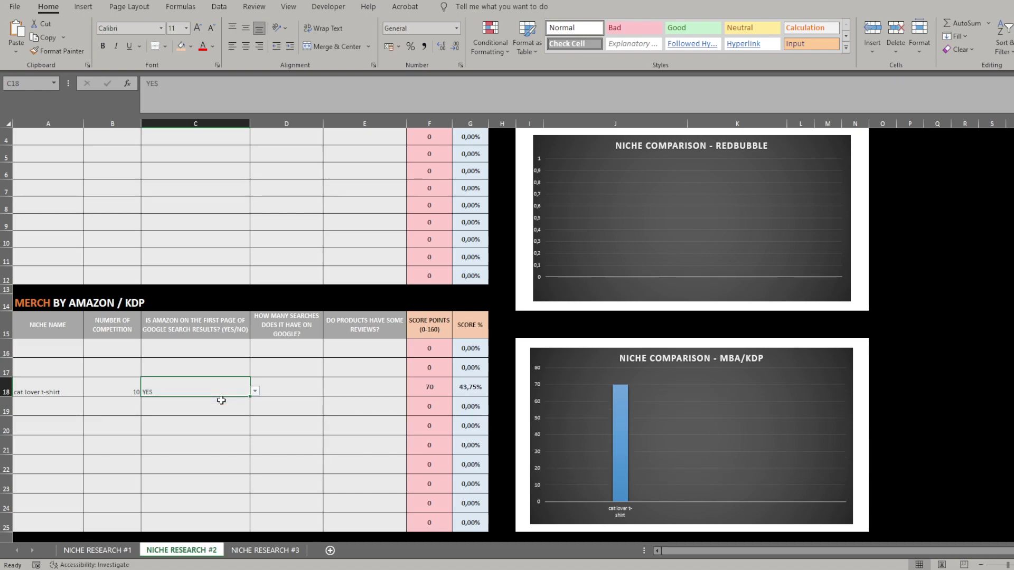
{"action": "left_click", "coordinate": [289, 391]}
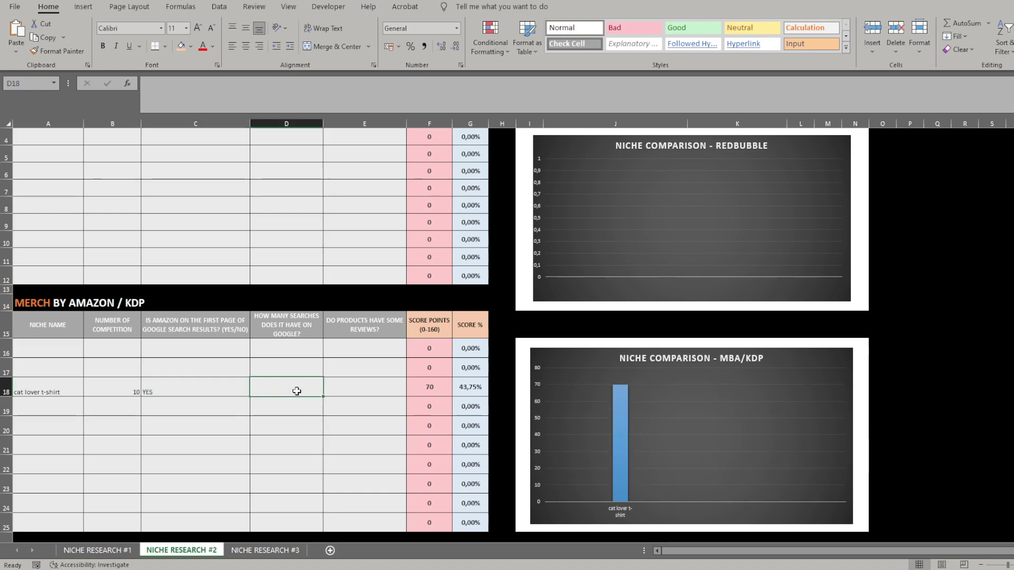
{"action": "type", "text": "100000"}
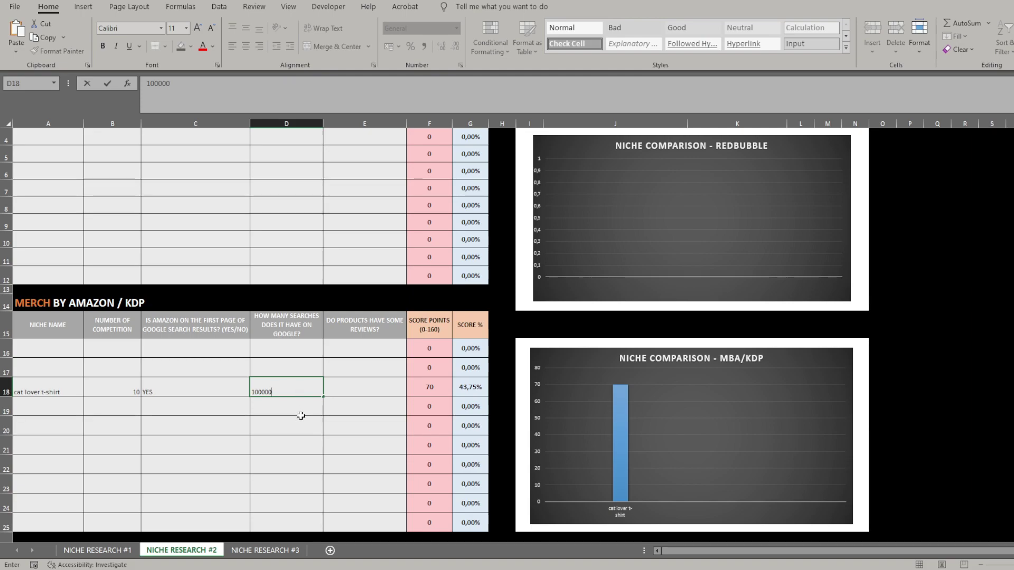
{"action": "key", "text": "Tab"}
{"action": "key", "text": "alt+Down"}
{"action": "left_click", "coordinate": [371, 408]}
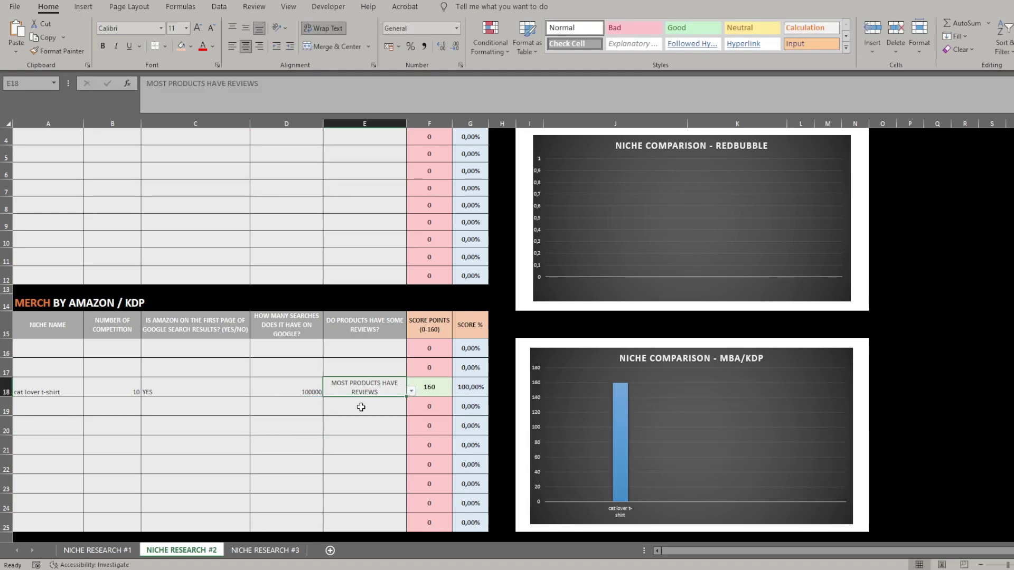
- Review the cat lover t-shirt row and check how the niches rank in the CHOOSE THE KING! charts on the NICHE RESEARCH #1 sheet
{"action": "scroll", "coordinate": [361, 408], "scroll_direction": "down", "scroll_amount": 1}
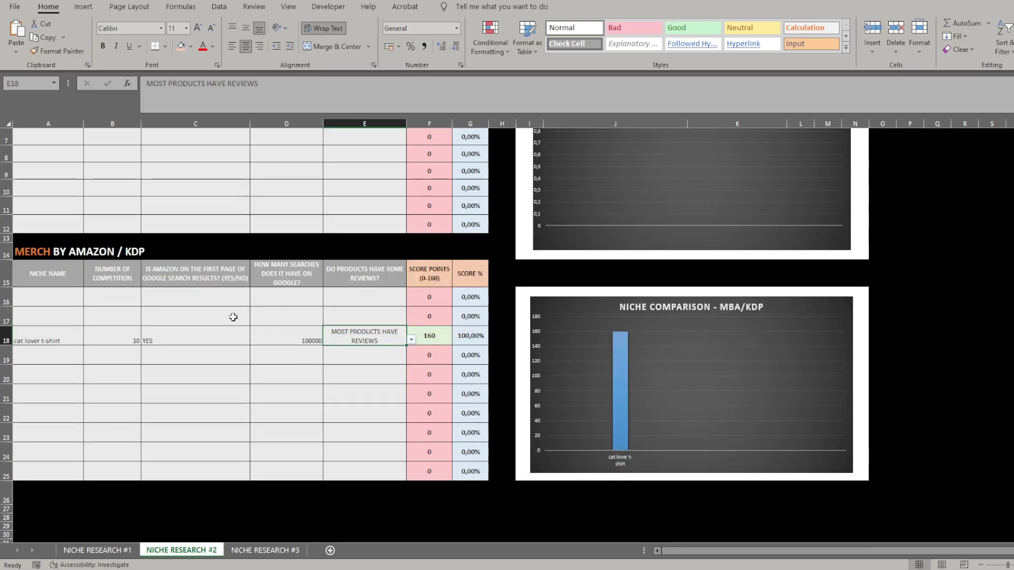
{"action": "left_click", "coordinate": [213, 359]}
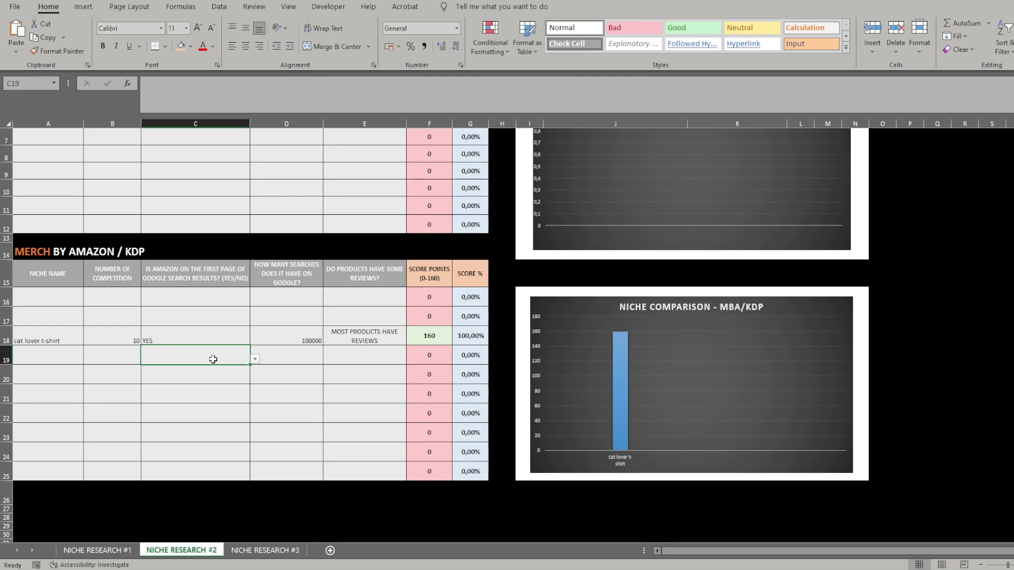
{"action": "left_click", "coordinate": [64, 337]}
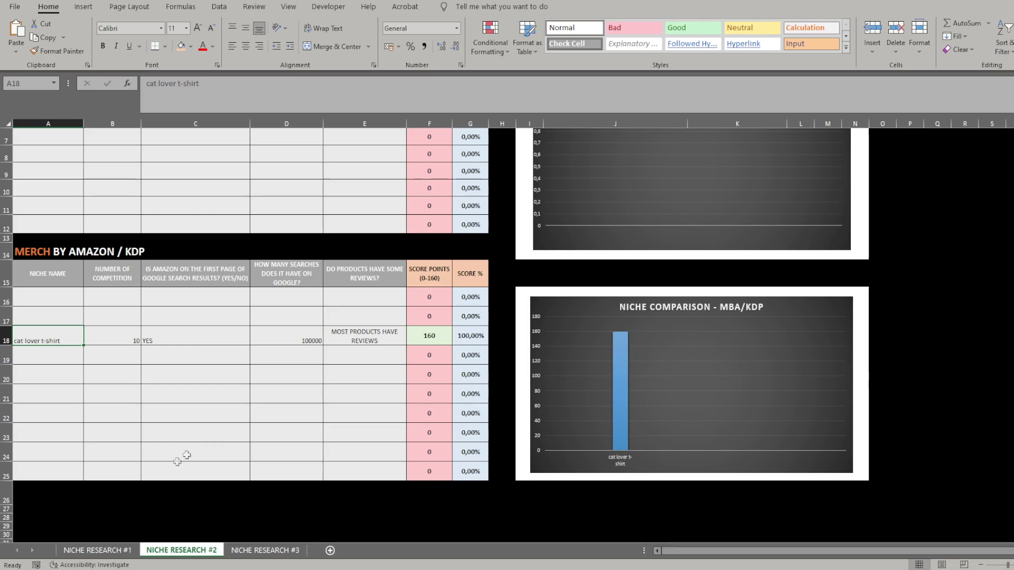
{"action": "left_click", "coordinate": [97, 551]}
{"action": "scroll", "coordinate": [308, 425], "scroll_direction": "down", "scroll_amount": 4}
{"action": "scroll", "coordinate": [308, 425], "scroll_direction": "down", "scroll_amount": 1}
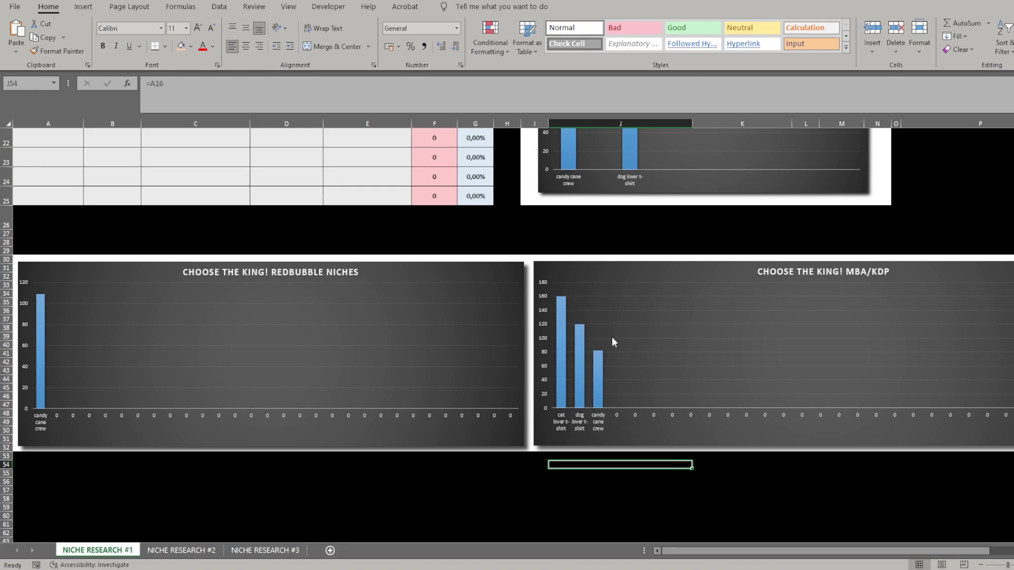
{"action": "scroll", "coordinate": [534, 359], "scroll_direction": "up", "scroll_amount": 2}
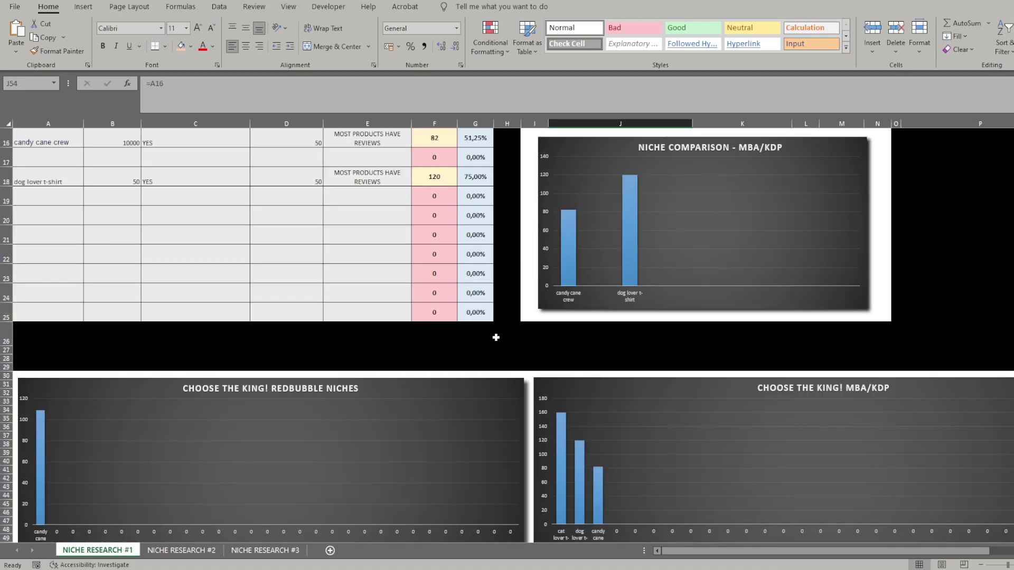
{"action": "scroll", "coordinate": [495, 338], "scroll_direction": "down", "scroll_amount": 1}
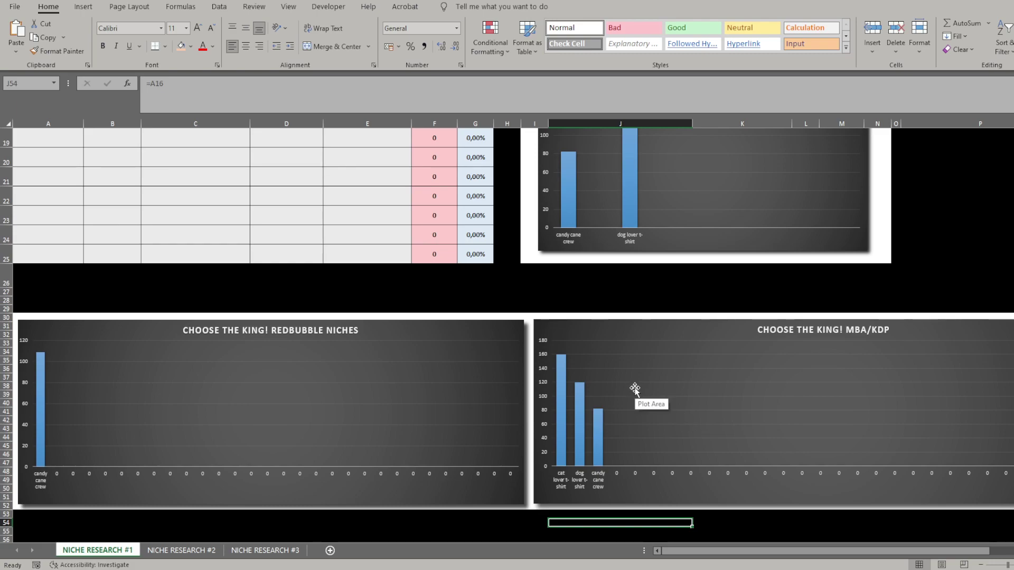
{"action": "scroll", "coordinate": [286, 280], "scroll_direction": "up", "scroll_amount": 6}
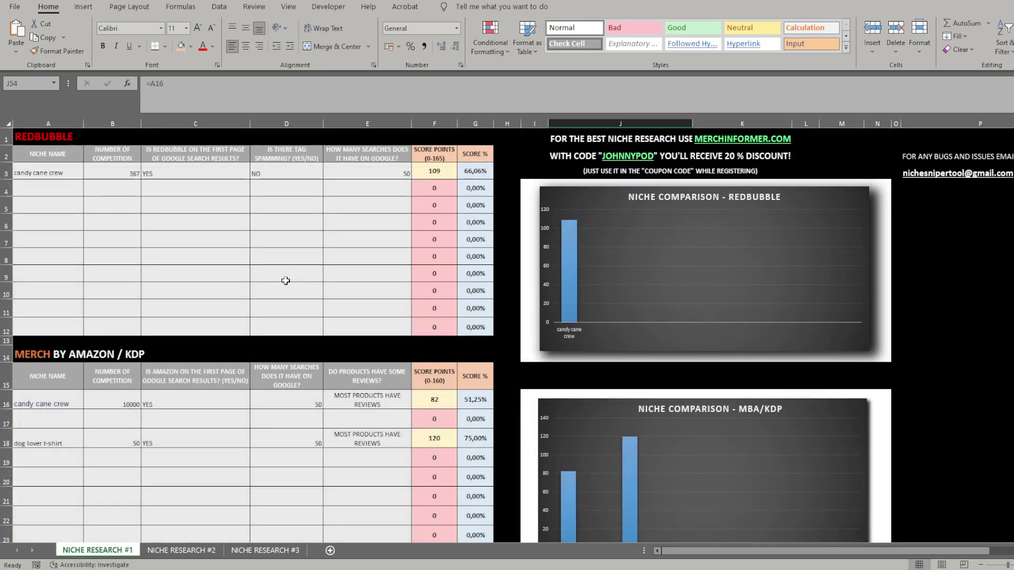
- Add coffee lover with a competition of 50 to row 4 of the Redbubble table on the NICHE RESEARCH #3 sheet
{"action": "left_click", "coordinate": [71, 243]}
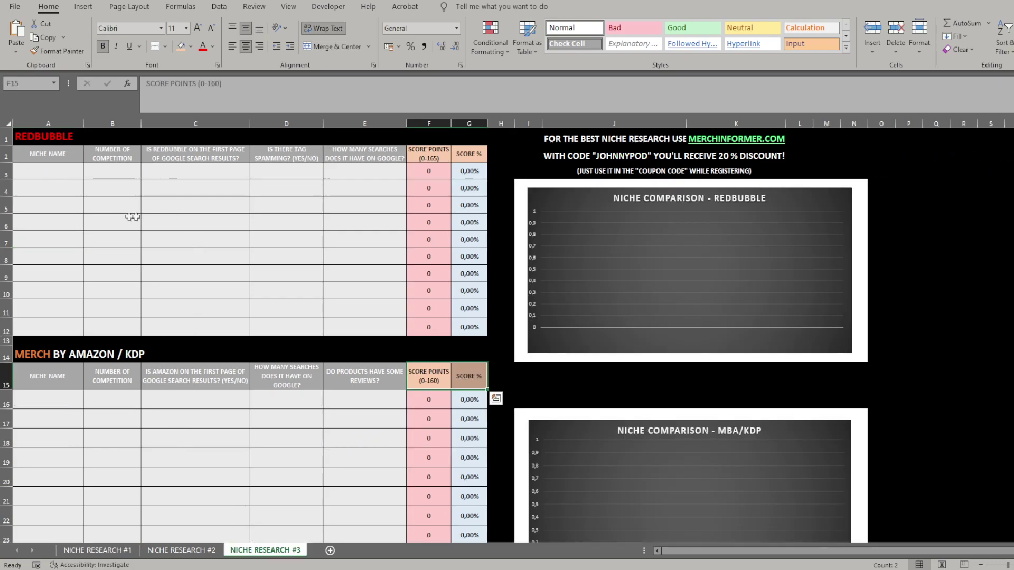
{"action": "left_click", "coordinate": [41, 193]}
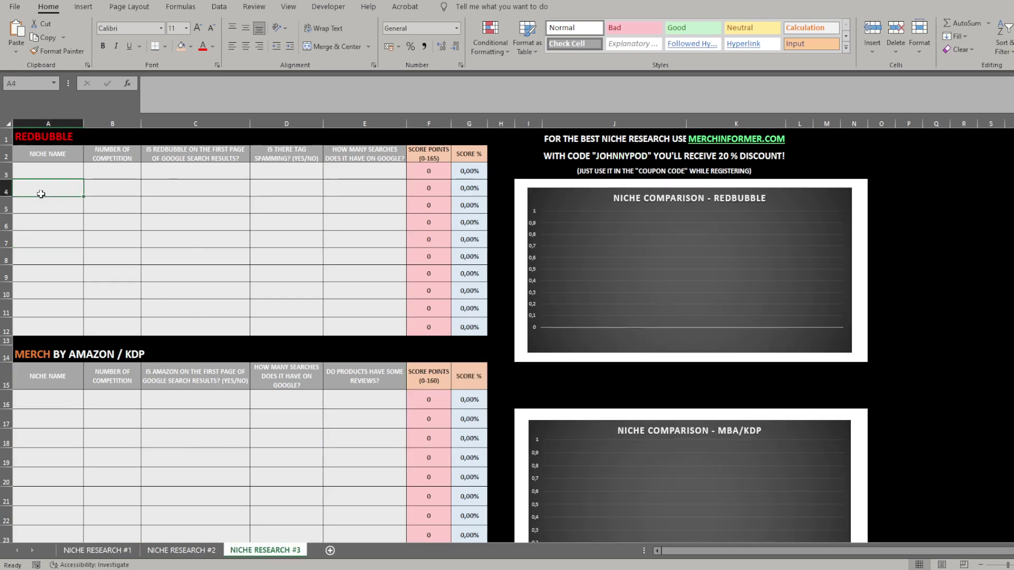
{"action": "type", "text": "coffee lover"}
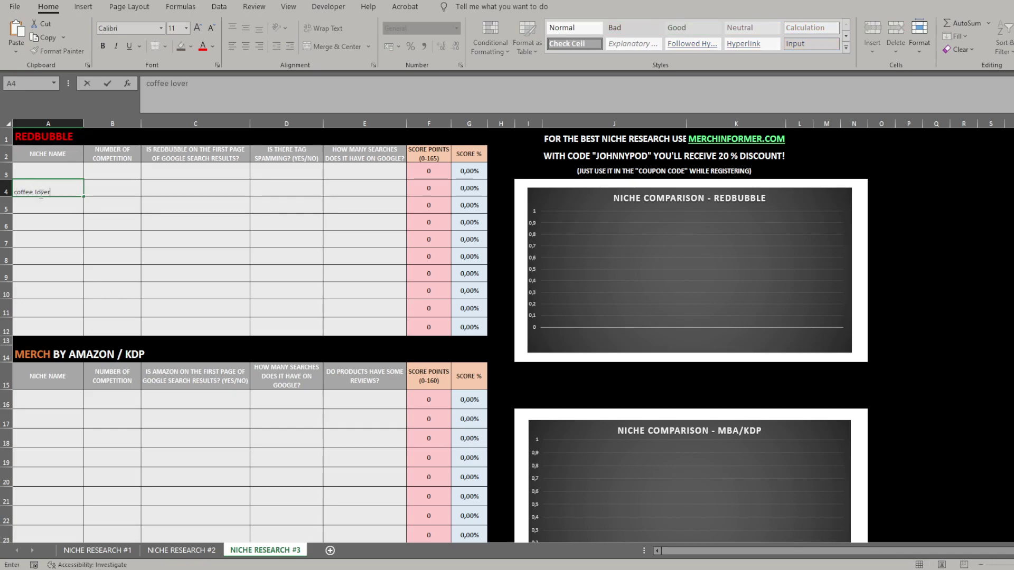
{"action": "left_click", "coordinate": [119, 199]}
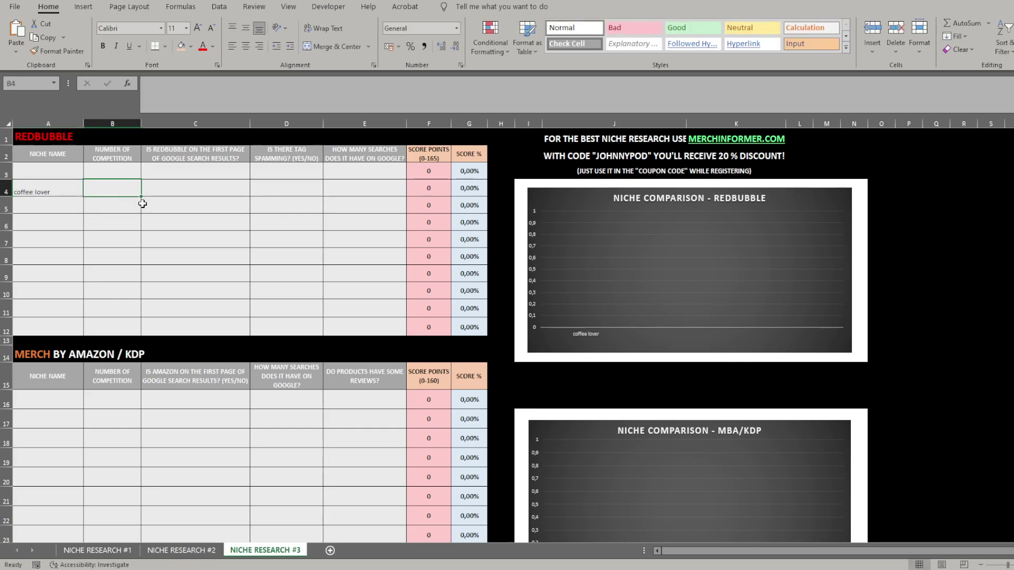
{"action": "type", "text": "50"}
{"action": "left_click", "coordinate": [186, 192]}
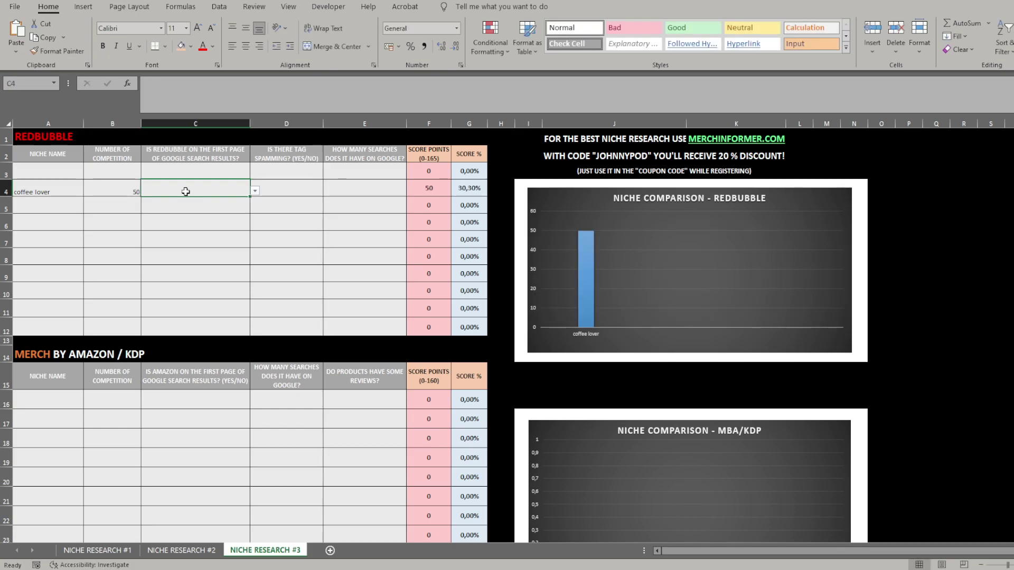
- Complete the coffee lover row in the Redbubble table with YES for Google's first page, NO for tag spamming and 10000 searches
{"action": "left_click", "coordinate": [255, 191]}
{"action": "left_click", "coordinate": [230, 201]}
{"action": "left_click", "coordinate": [286, 191]}
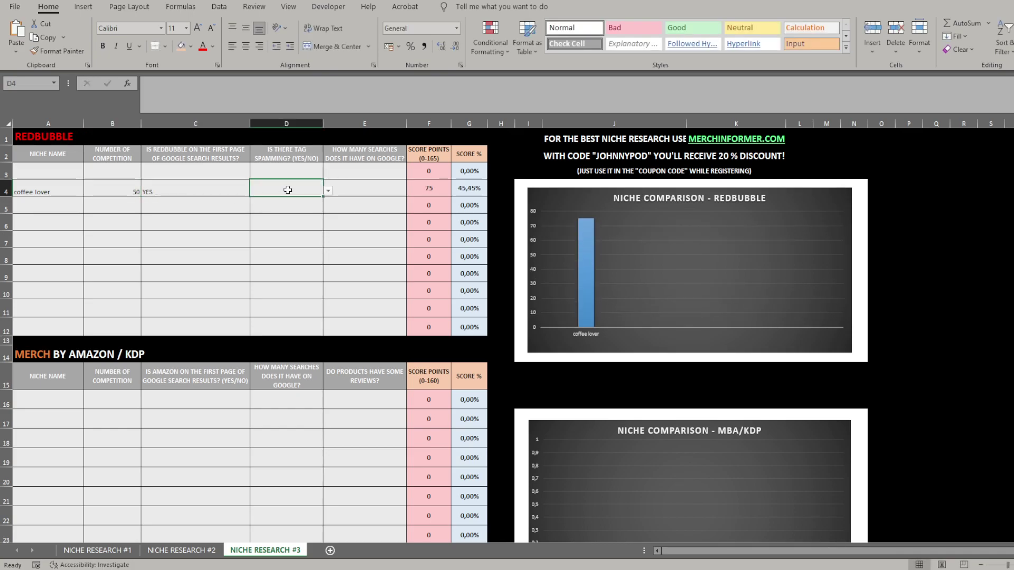
{"action": "left_click", "coordinate": [328, 190]}
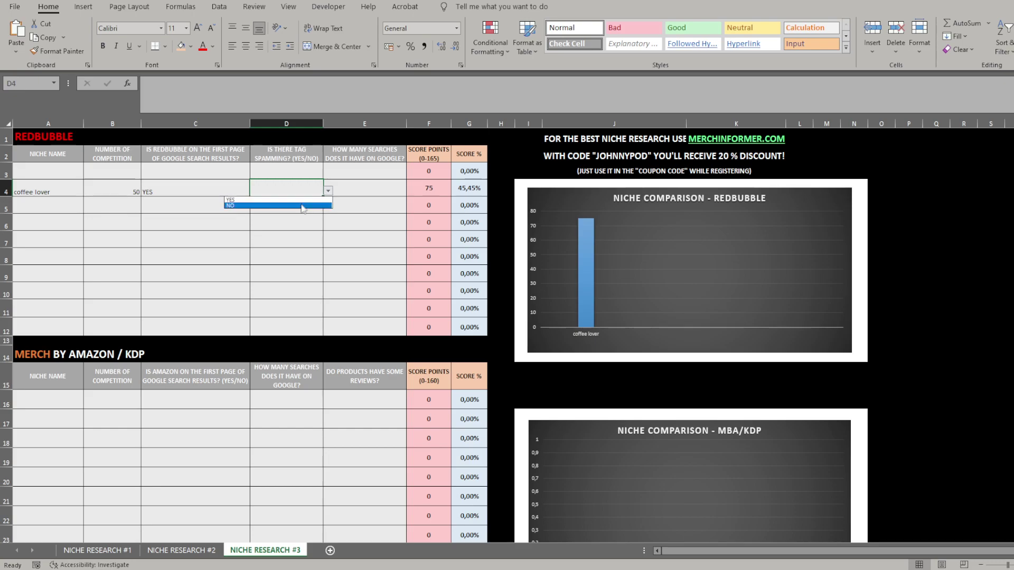
{"action": "left_click", "coordinate": [312, 209]}
{"action": "left_click", "coordinate": [362, 190]}
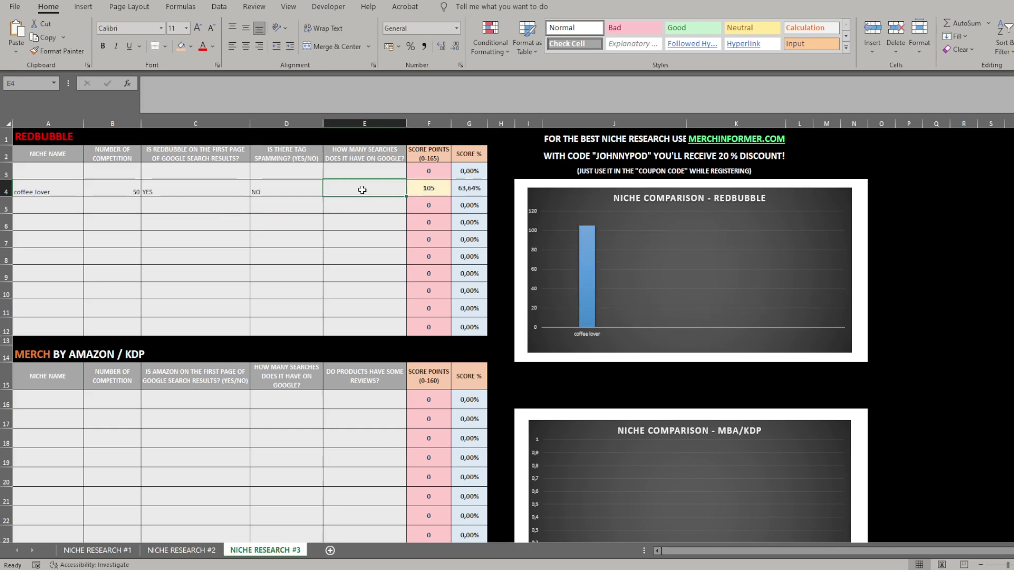
{"action": "type", "text": "10000"}
{"action": "left_click", "coordinate": [358, 227]}
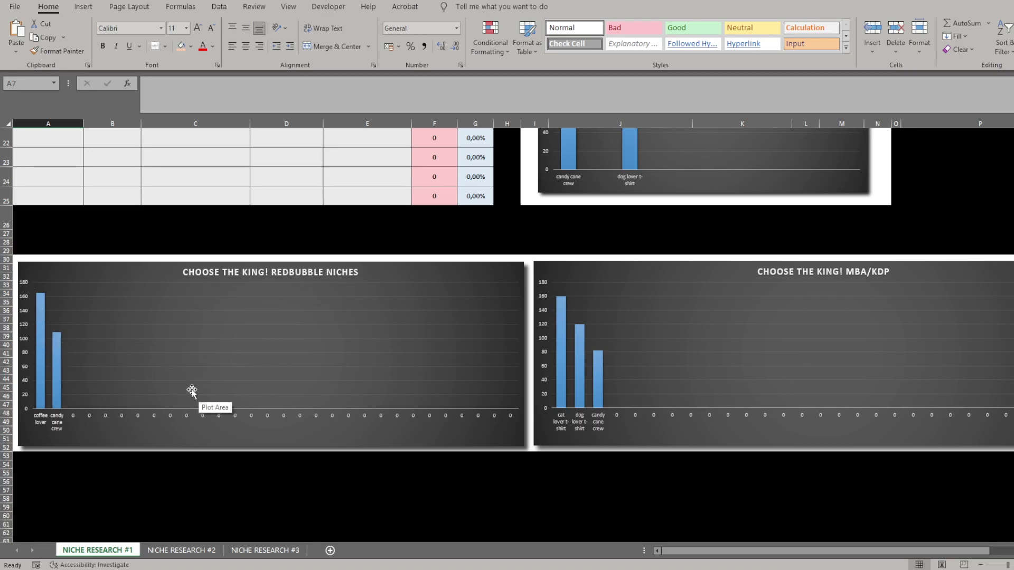
- Review the candy cane crew entries in the Redbubble table and the niche comparison charts on the NICHE RESEARCH #1 sheet
{"action": "scroll", "coordinate": [195, 397], "scroll_direction": "up", "scroll_amount": 3}
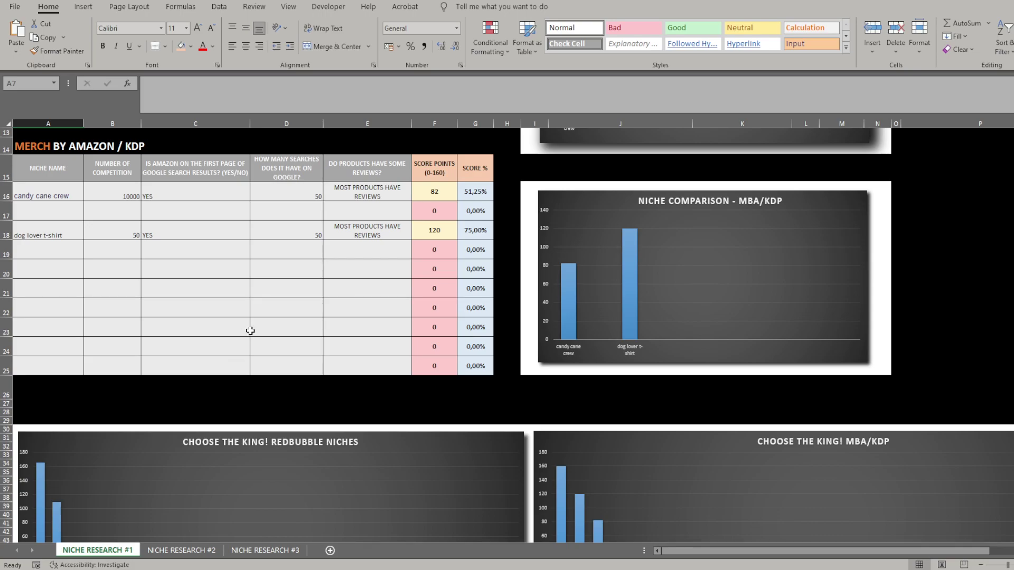
{"action": "scroll", "coordinate": [250, 331], "scroll_direction": "up", "scroll_amount": 4}
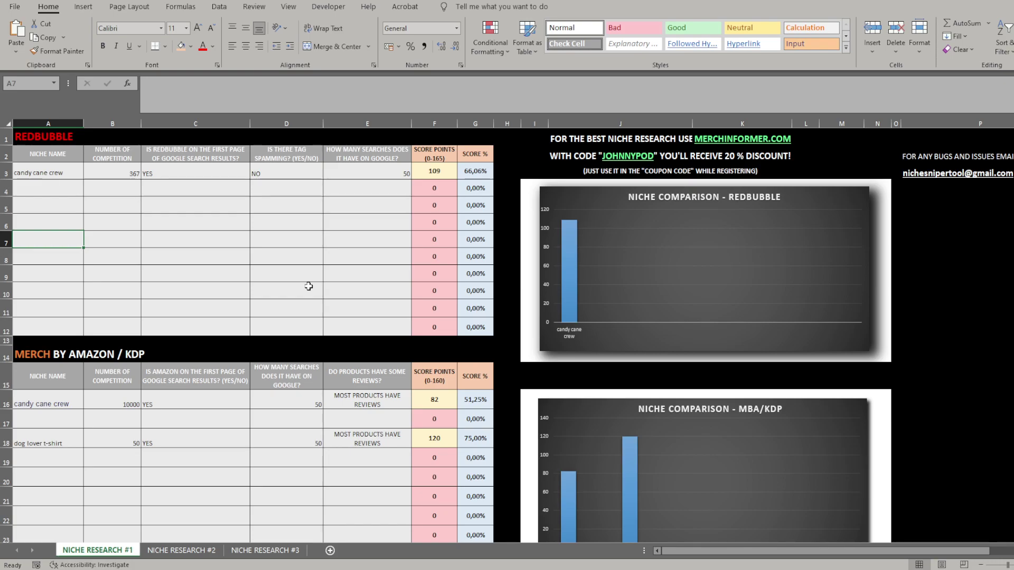
{"action": "left_click", "coordinate": [201, 172]}
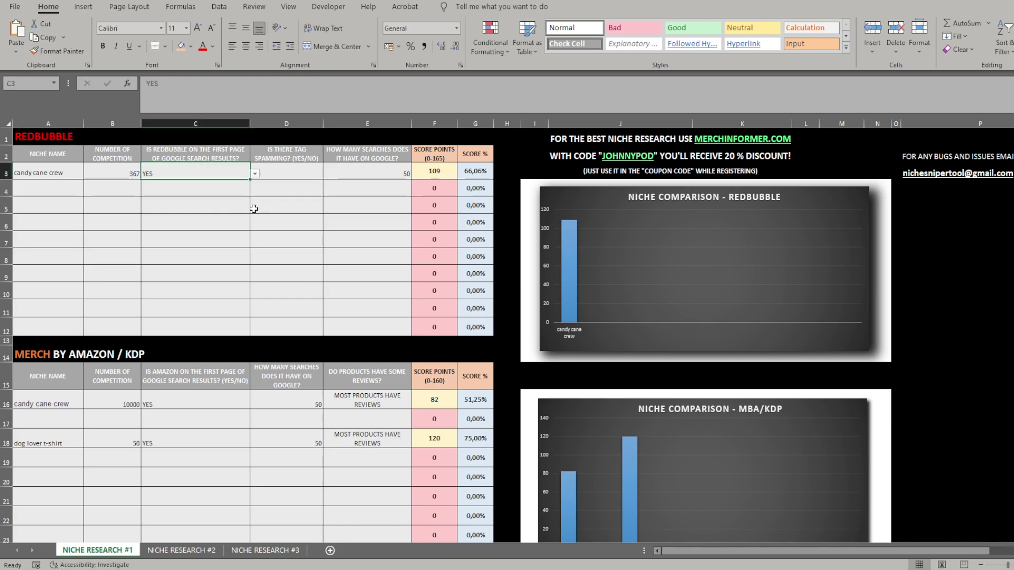
{"action": "left_click", "coordinate": [287, 174]}
{"action": "type", "text": "NO"}
{"action": "key", "text": "ctrl+Return"}
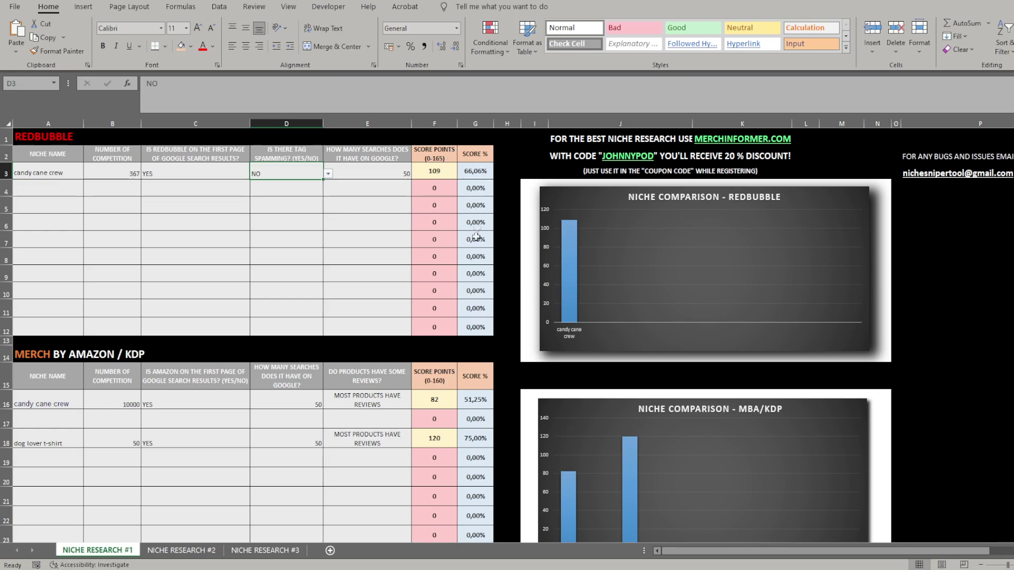
{"action": "left_click", "coordinate": [368, 238]}
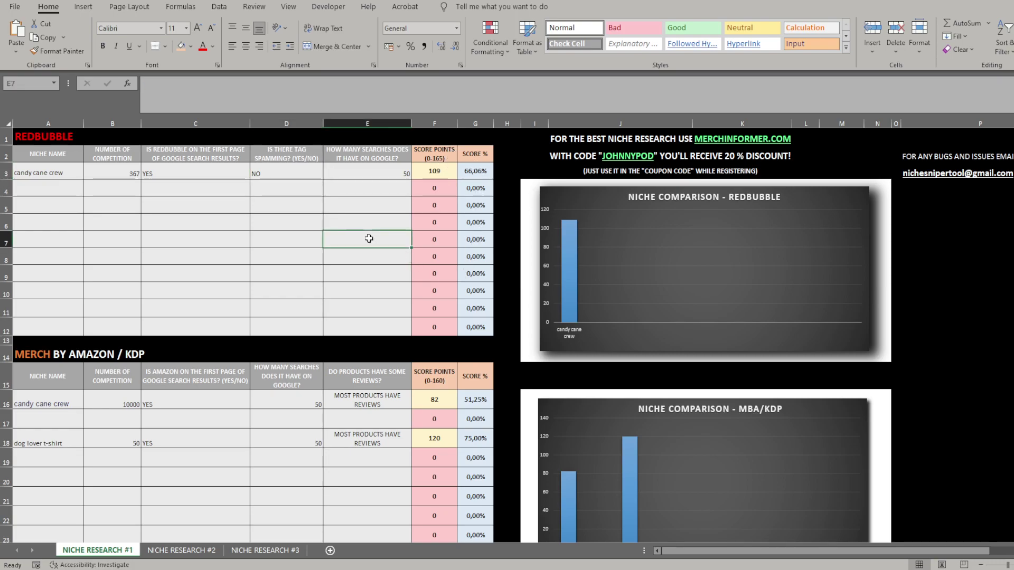
{"action": "key", "text": "Up"}
{"action": "key", "text": "Up"}
{"action": "key", "text": "Up"}
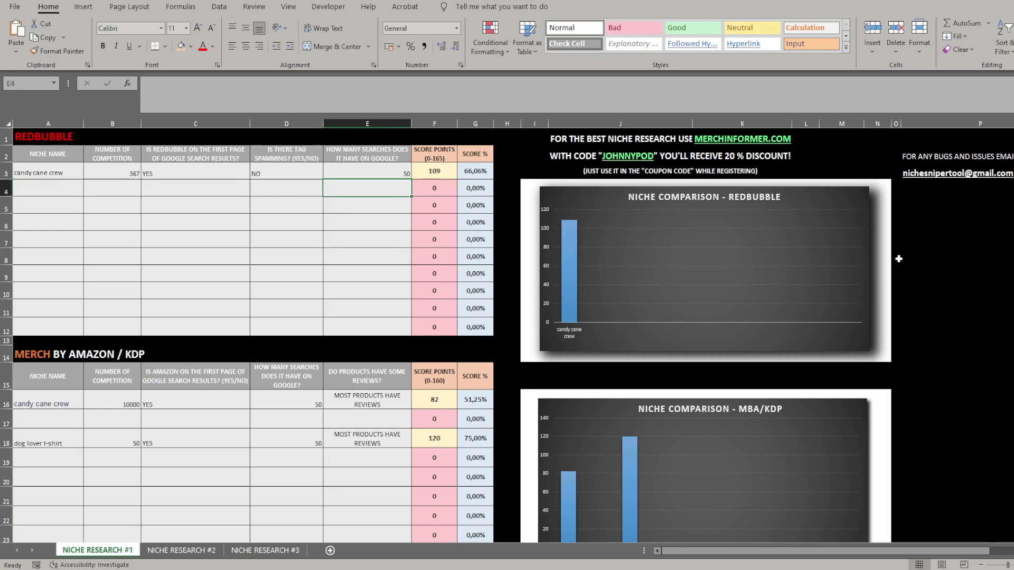